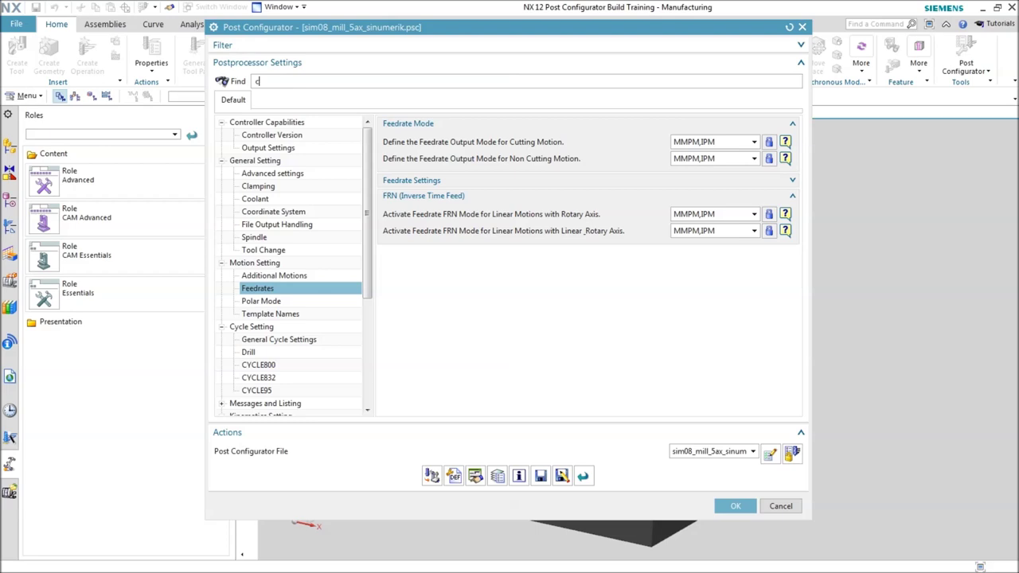
# Step: Use the Find box to jump to the CYCLE800 _DIR setting
pyautogui.write('ycle800')
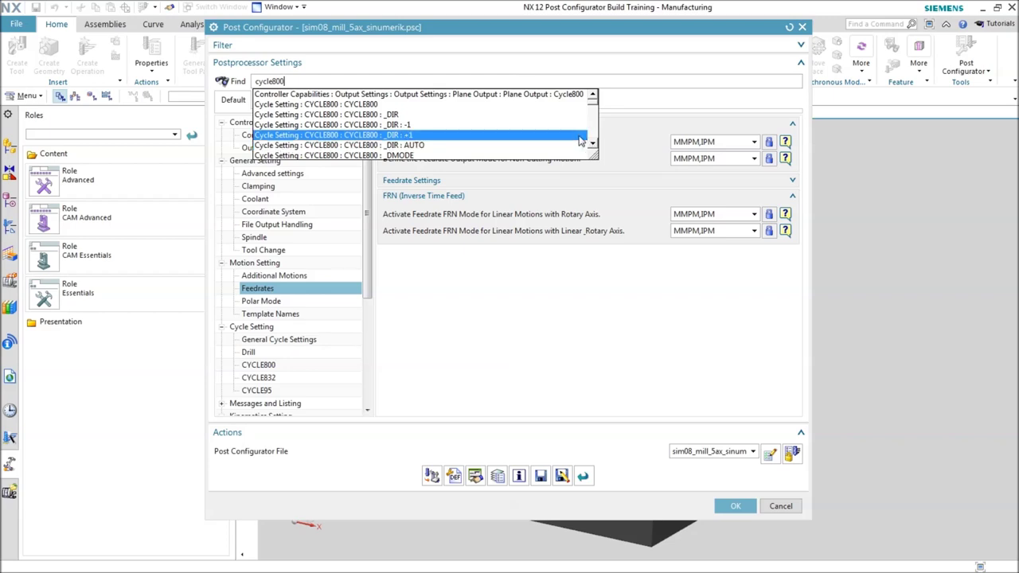
pyautogui.click(329, 136)
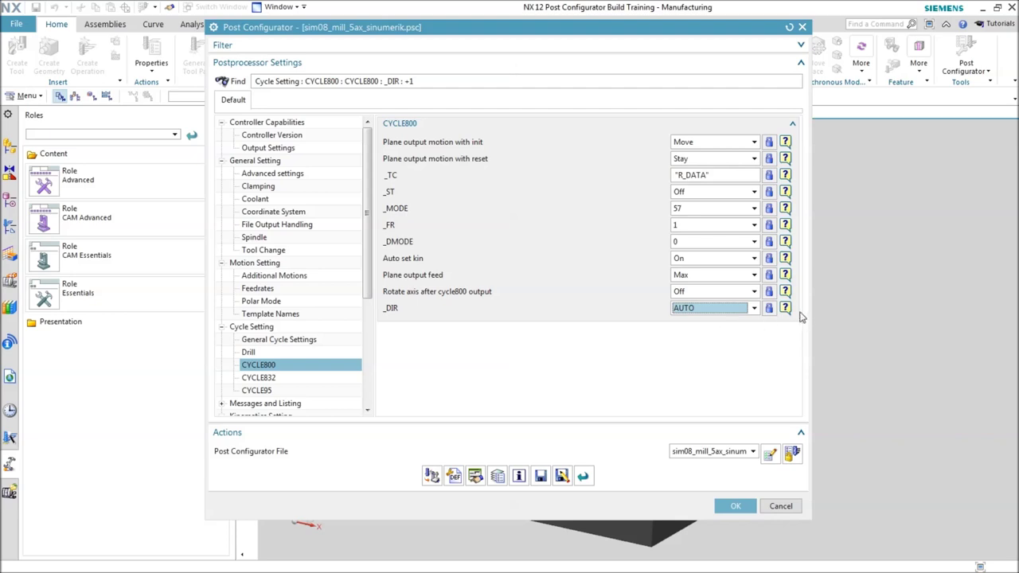
pyautogui.moveTo(794, 312)
# Step: Search 'home' and jump to the Home Position : X setting
pyautogui.moveTo(429, 83); pyautogui.dragTo(253, 70)
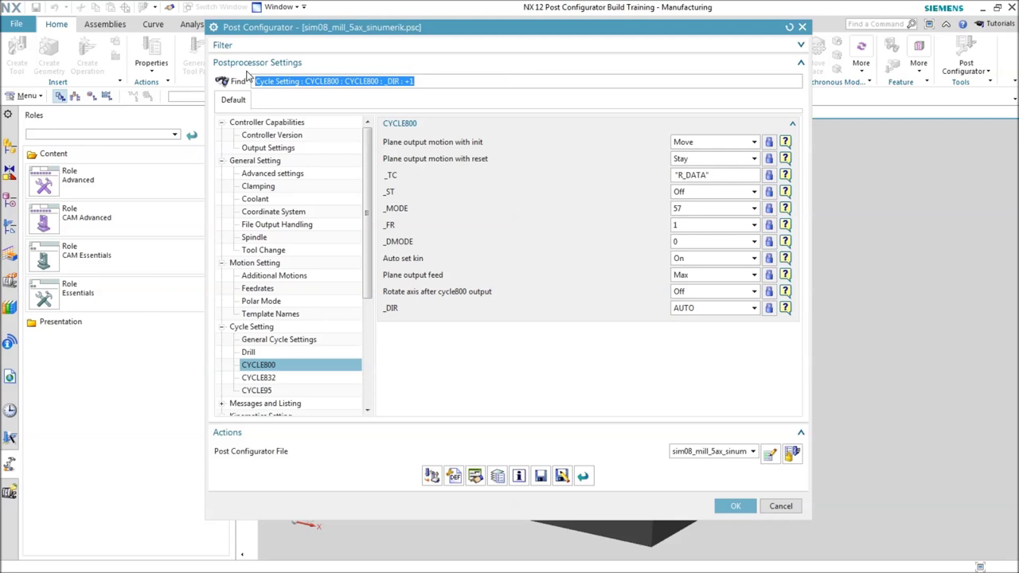
pyautogui.write('homepo')
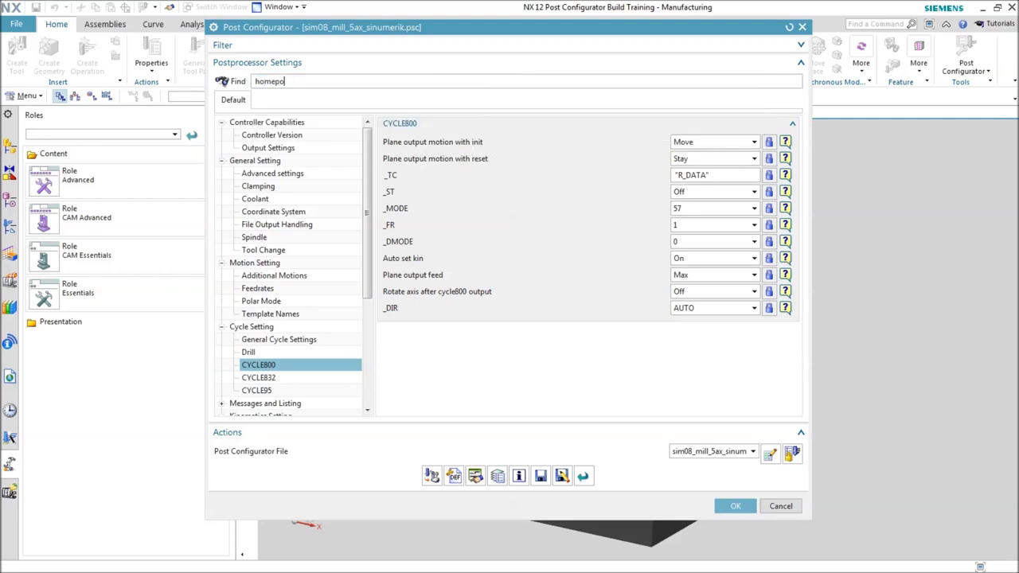
pyautogui.press('BackSpace')
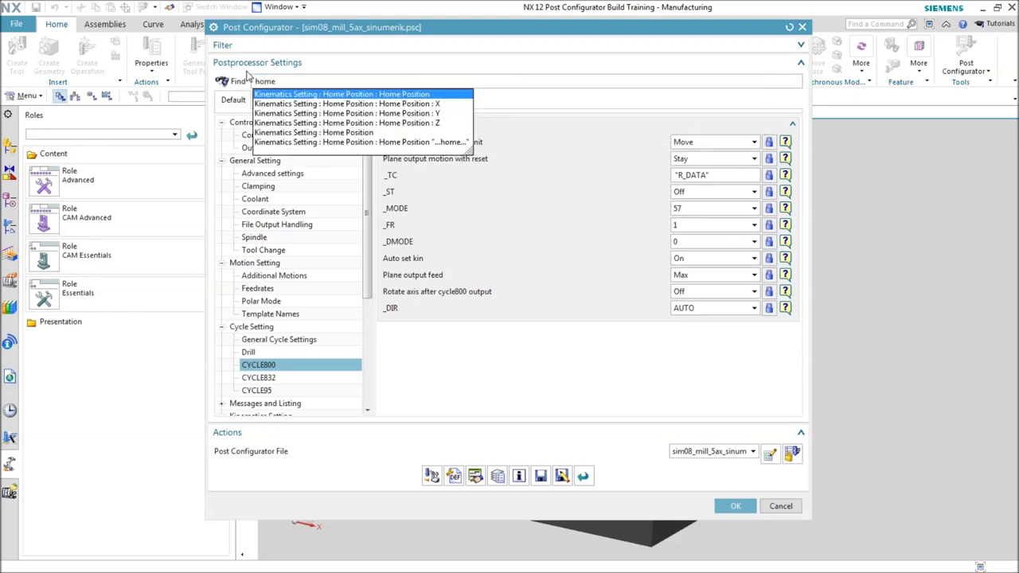
pyautogui.press('Down')
pyautogui.press('Return')
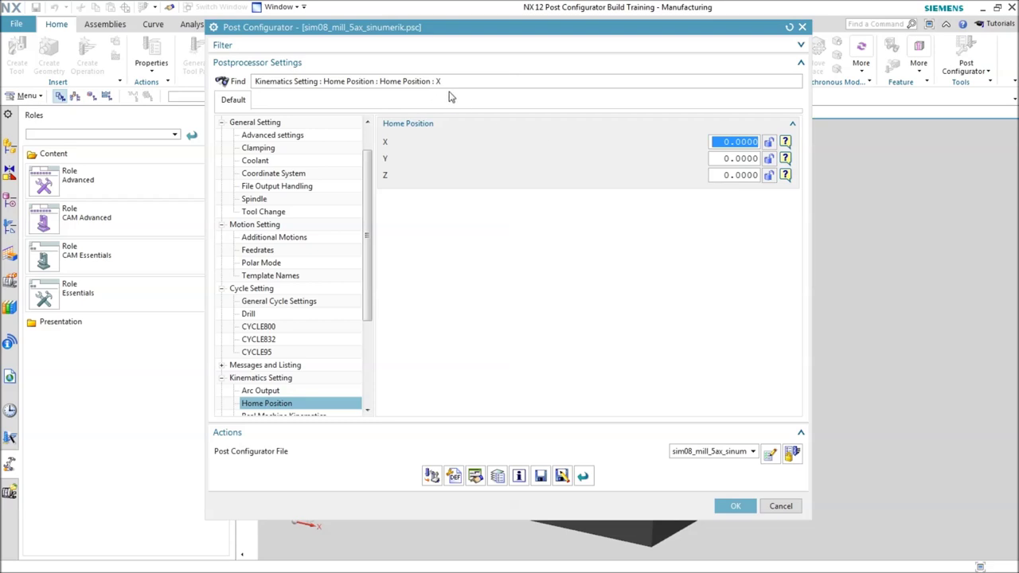
# Step: Clear the Find box and expand the Filter section
pyautogui.moveTo(465, 81); pyautogui.dragTo(253, 86)
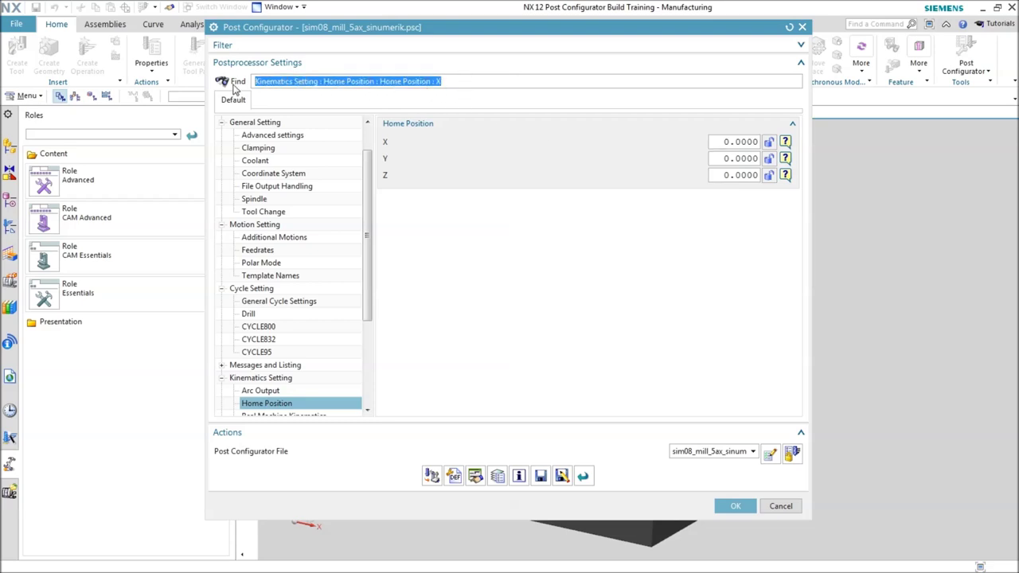
pyautogui.press('BackSpace')
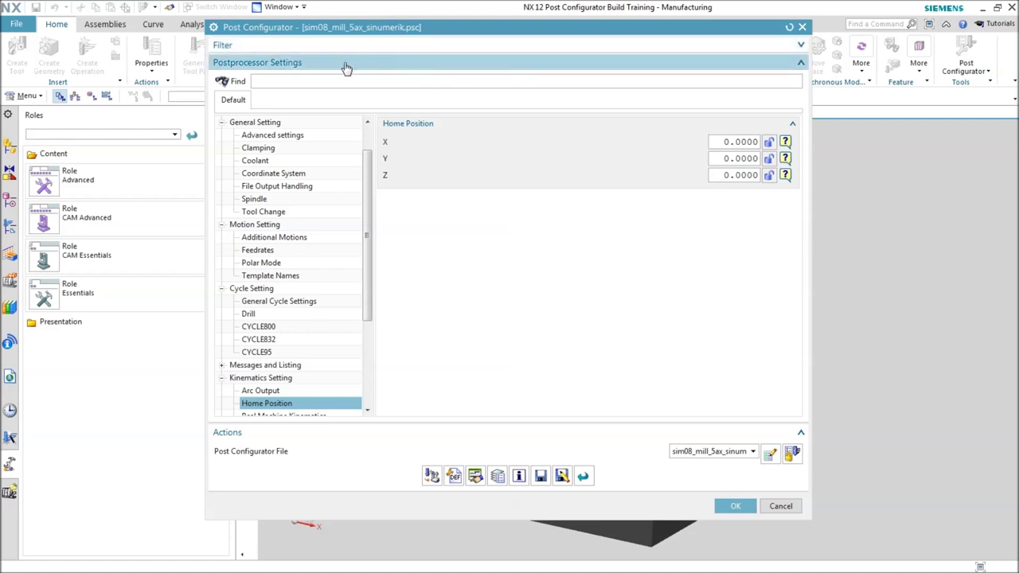
pyautogui.click(387, 48)
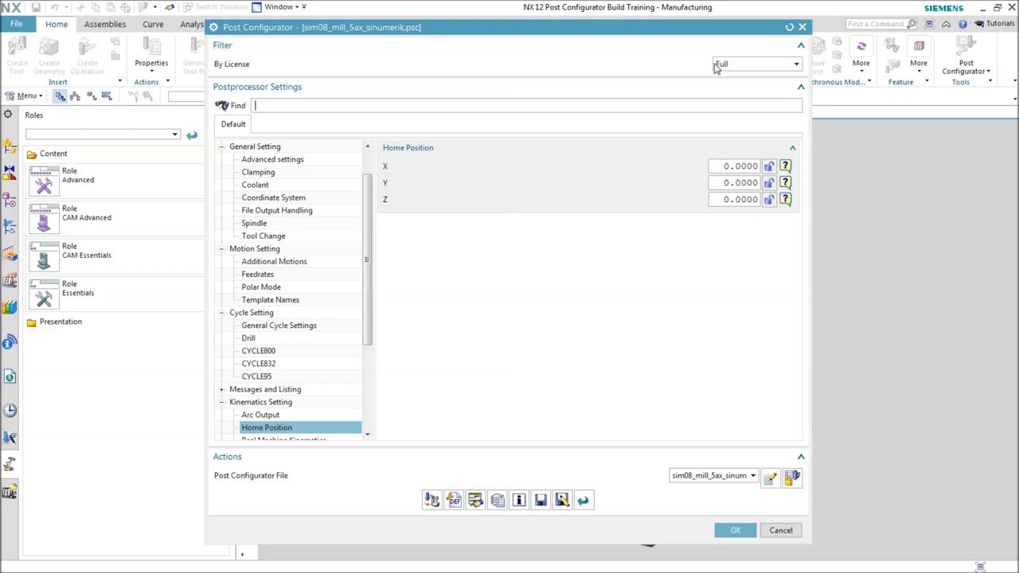
# Step: Keep the license filter at Full and select Miscellaneous > Debugging
pyautogui.click(793, 69)
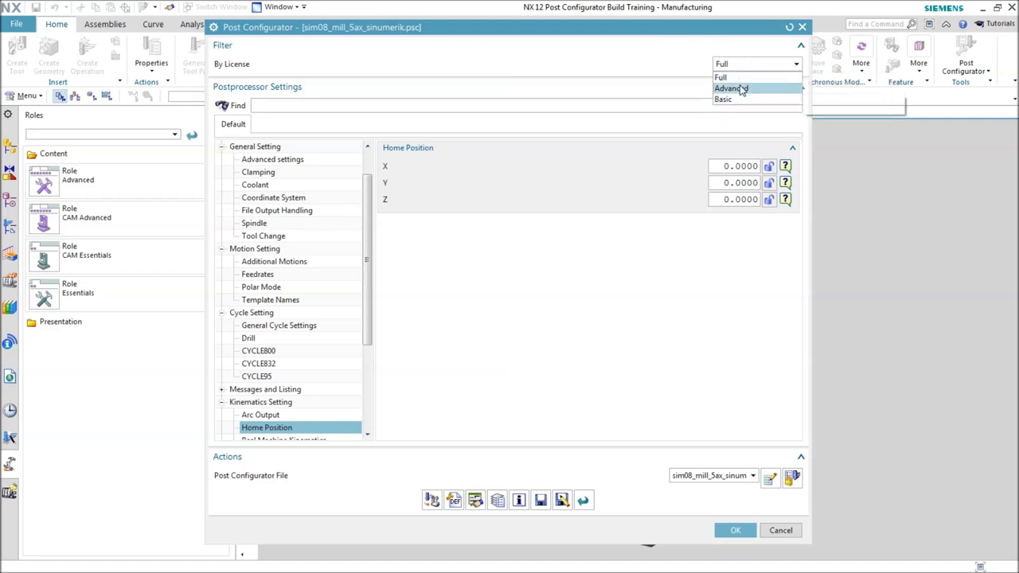
pyautogui.click(732, 78)
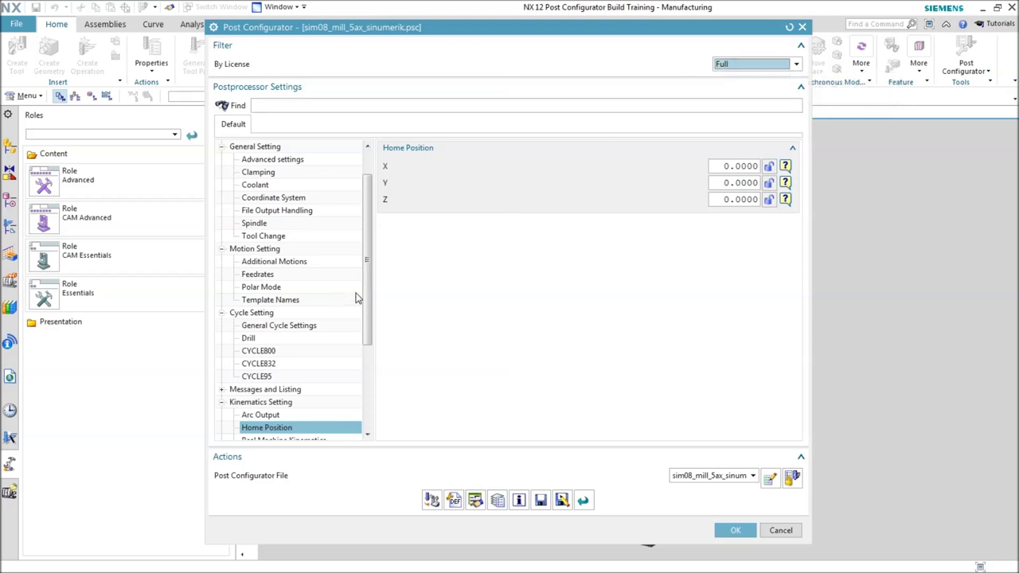
pyautogui.moveTo(366, 295); pyautogui.dragTo(367, 378)
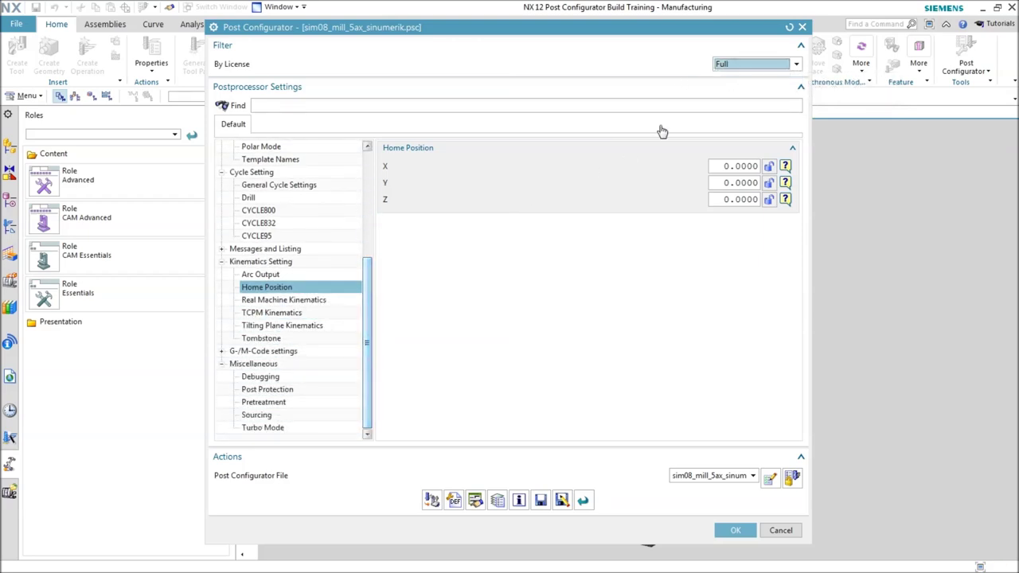
pyautogui.click(261, 377)
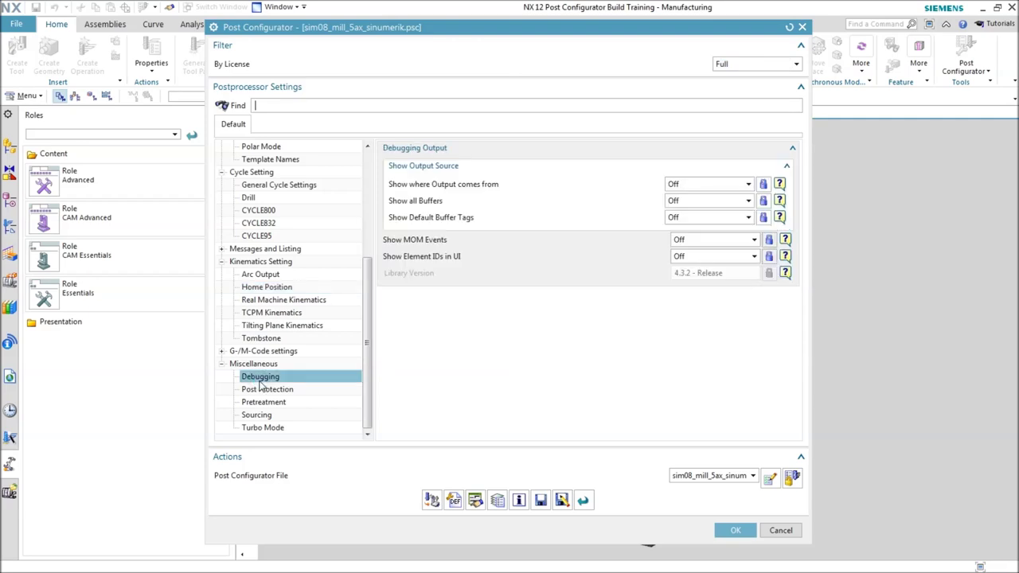
# Step: Switch the By License filter to Basic, then restore it to Full
pyautogui.click(771, 69)
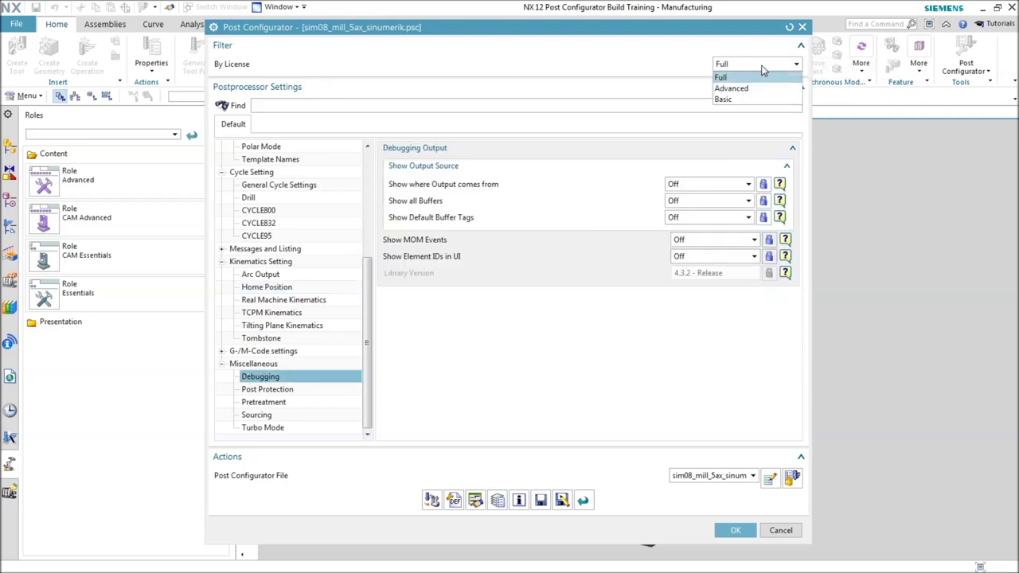
pyautogui.click(726, 99)
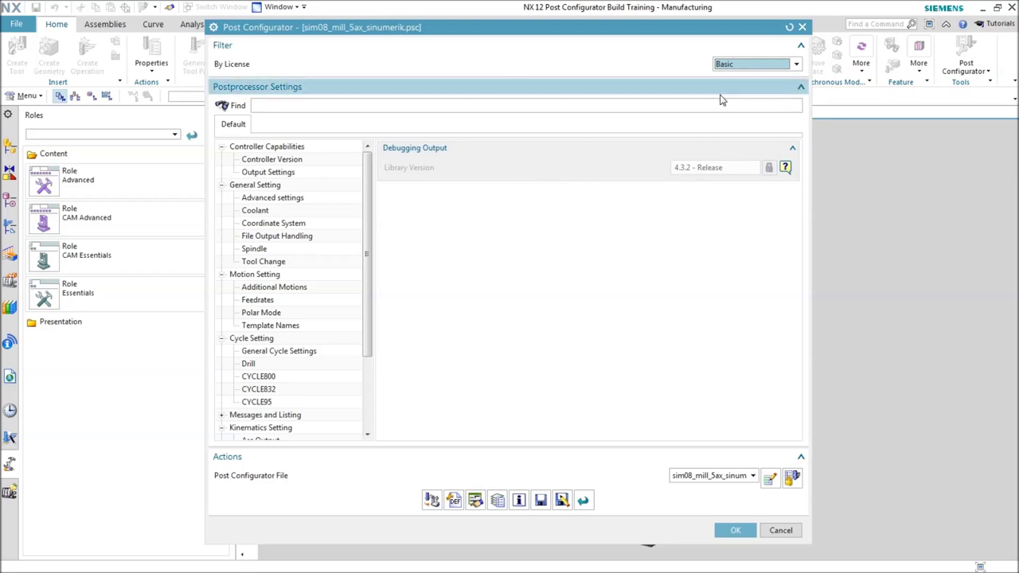
pyautogui.click(773, 64)
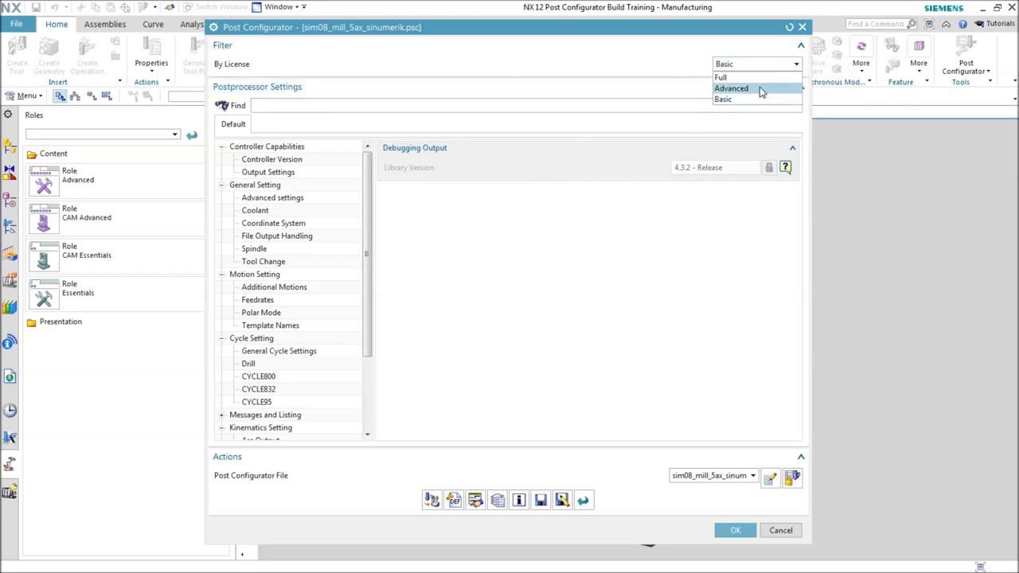
pyautogui.click(727, 77)
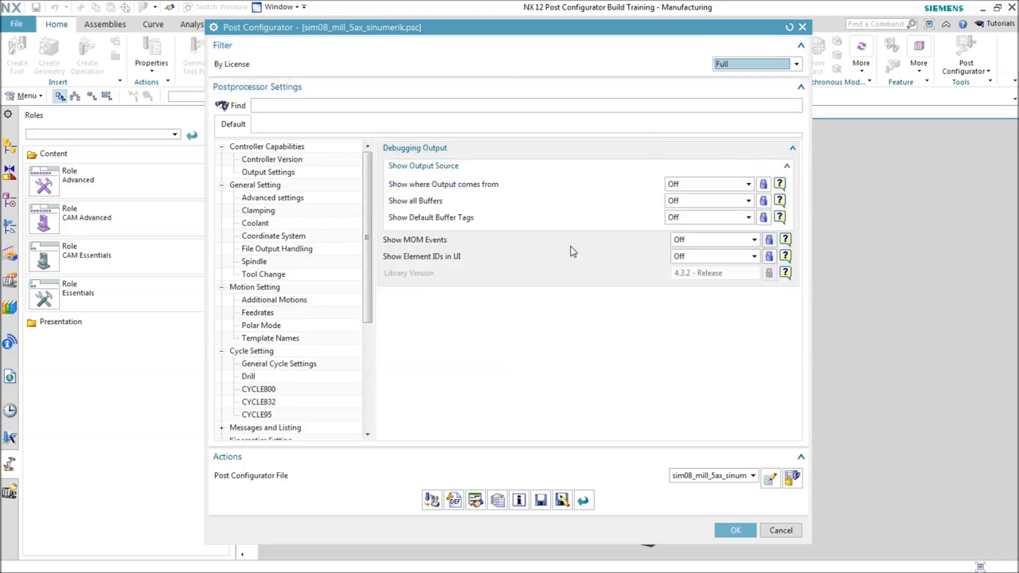
pyautogui.moveTo(367, 295); pyautogui.dragTo(370, 416)
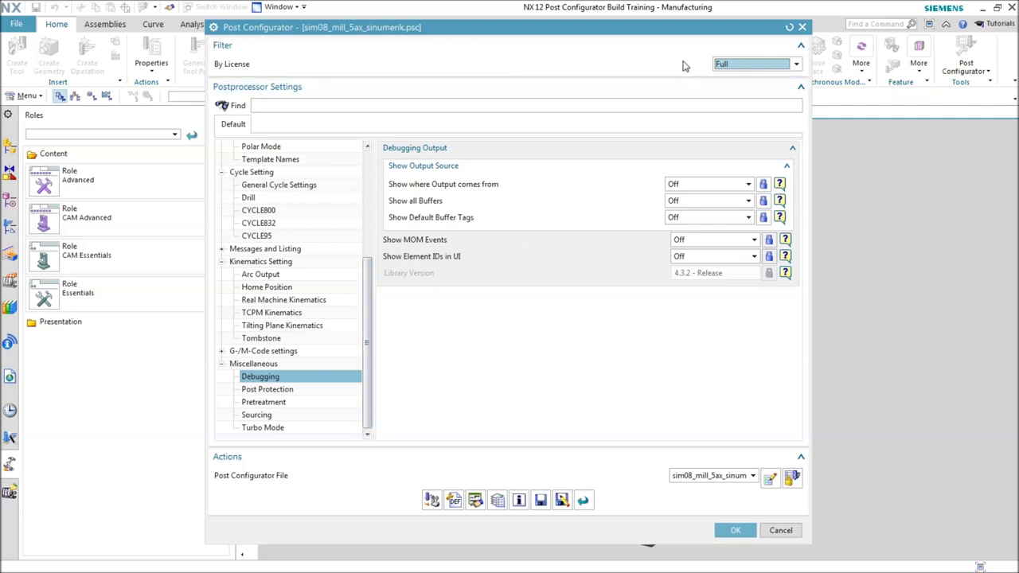
pyautogui.click(740, 64)
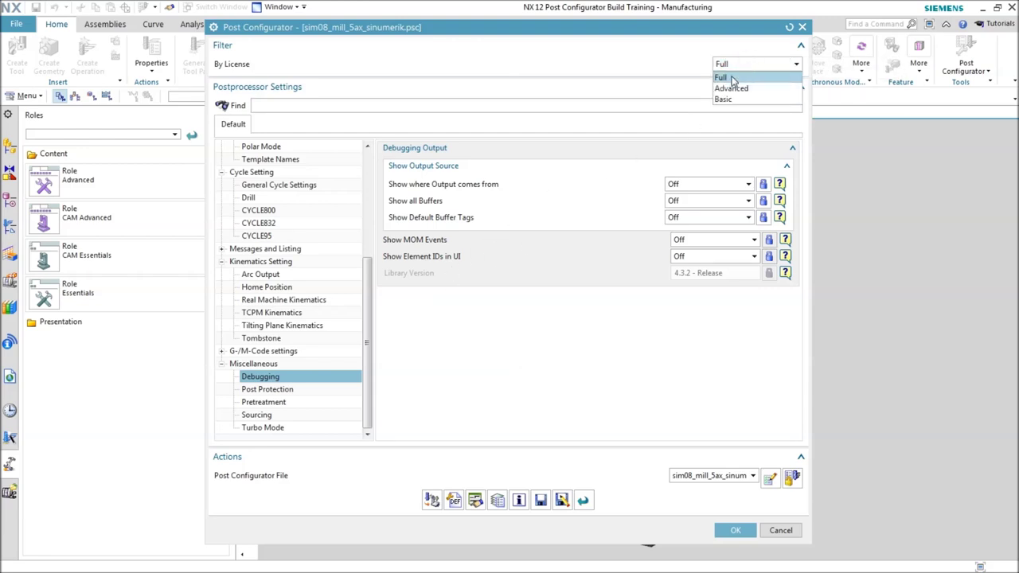
pyautogui.click(673, 63)
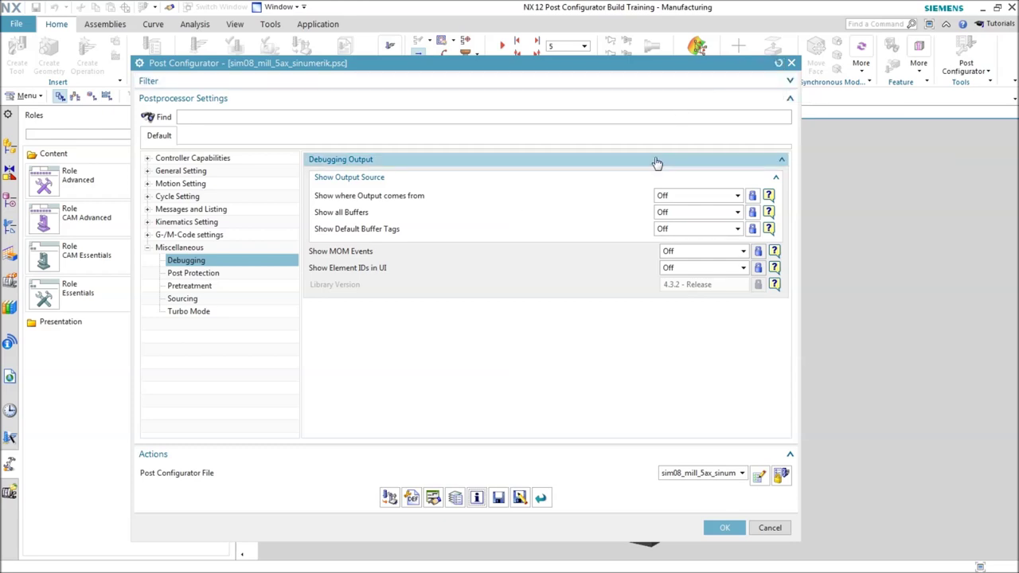
# Step: Turn Show where Output comes from On, then reset all settings to defaults
pyautogui.click(713, 197)
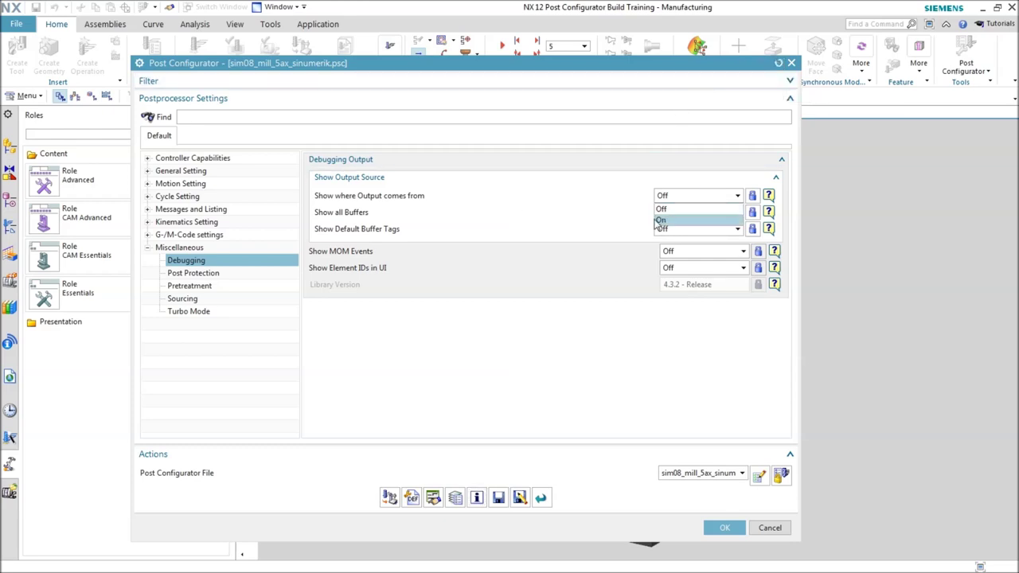
pyautogui.click(681, 220)
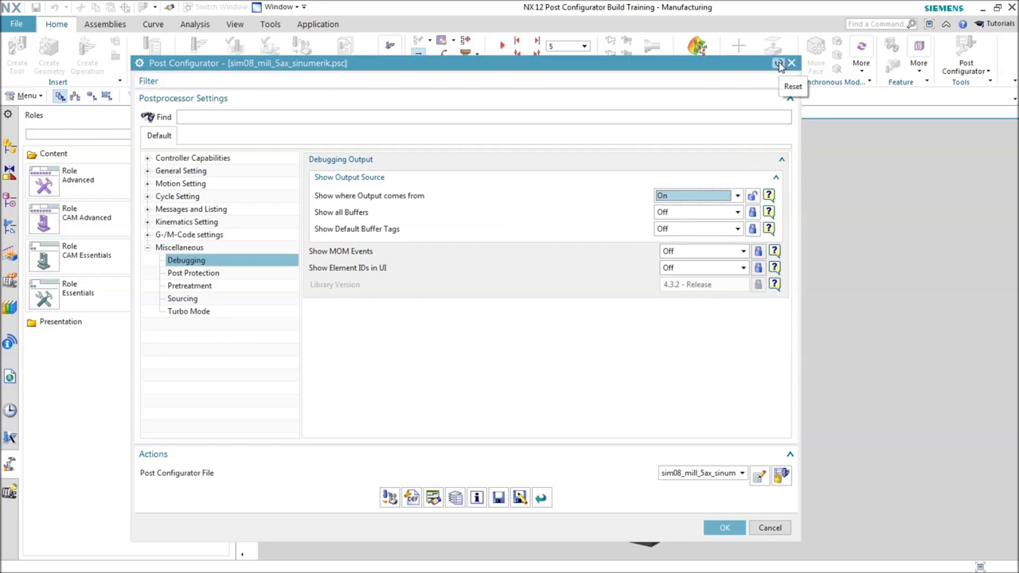
pyautogui.click(778, 63)
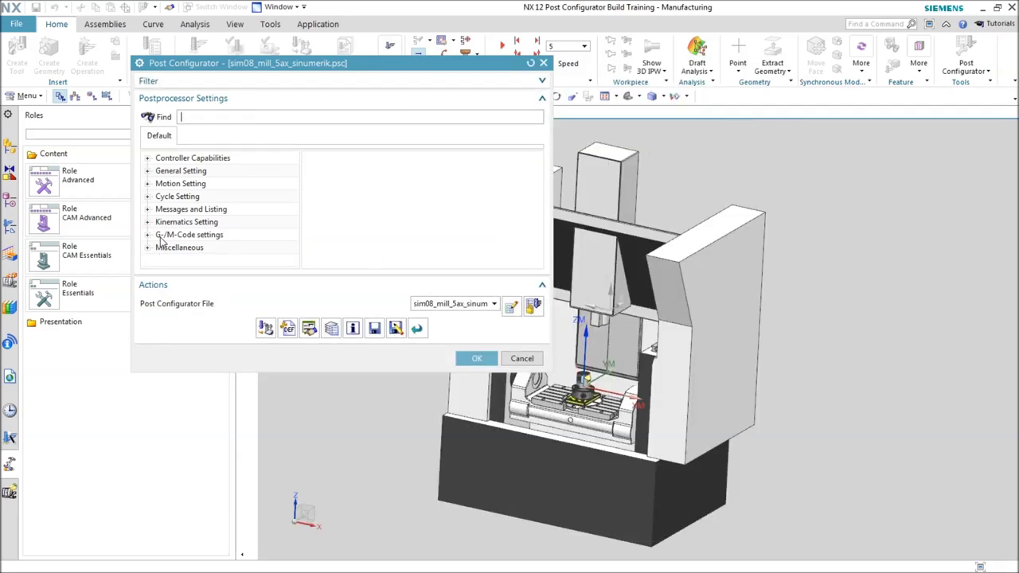
# Step: Reopen Miscellaneous > Debugging and enlarge the Post Configurator dialog
pyautogui.click(148, 248)
pyautogui.click(191, 209)
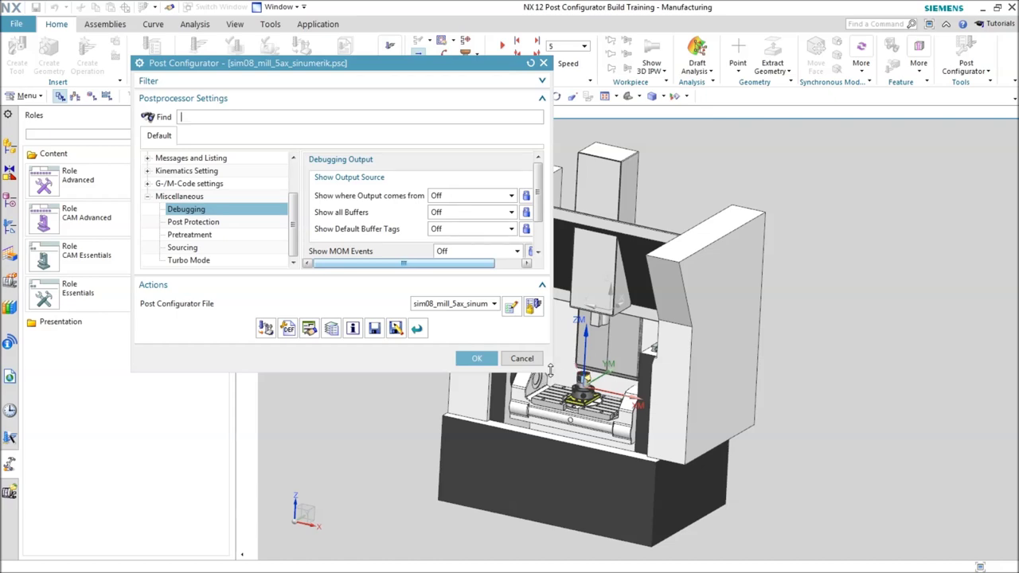
pyautogui.moveTo(549, 370); pyautogui.dragTo(824, 501)
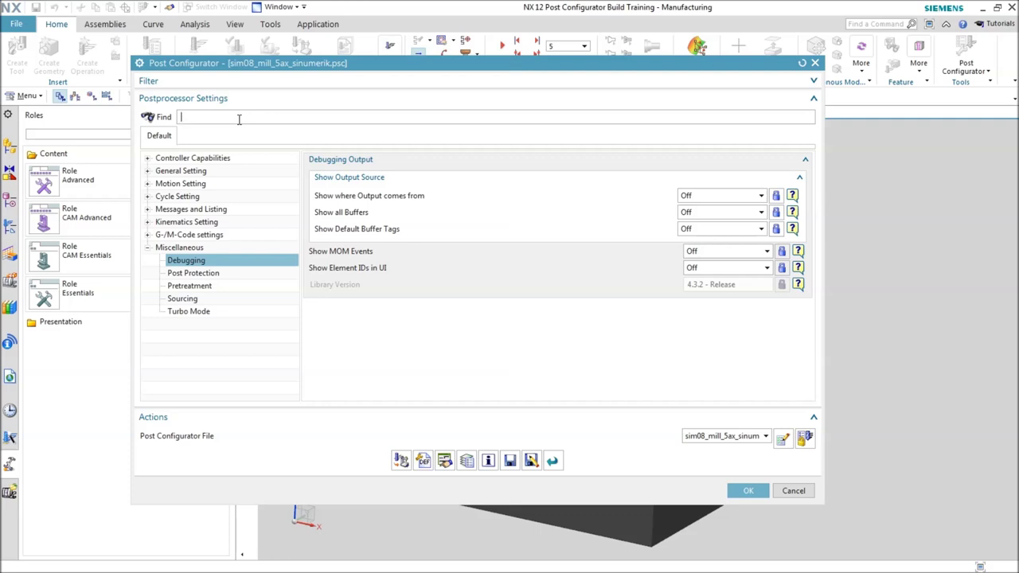
# Step: Browse the 'tool' search matches like Tool Change, clear the search, and expand Kinematics Setting
pyautogui.write('om')
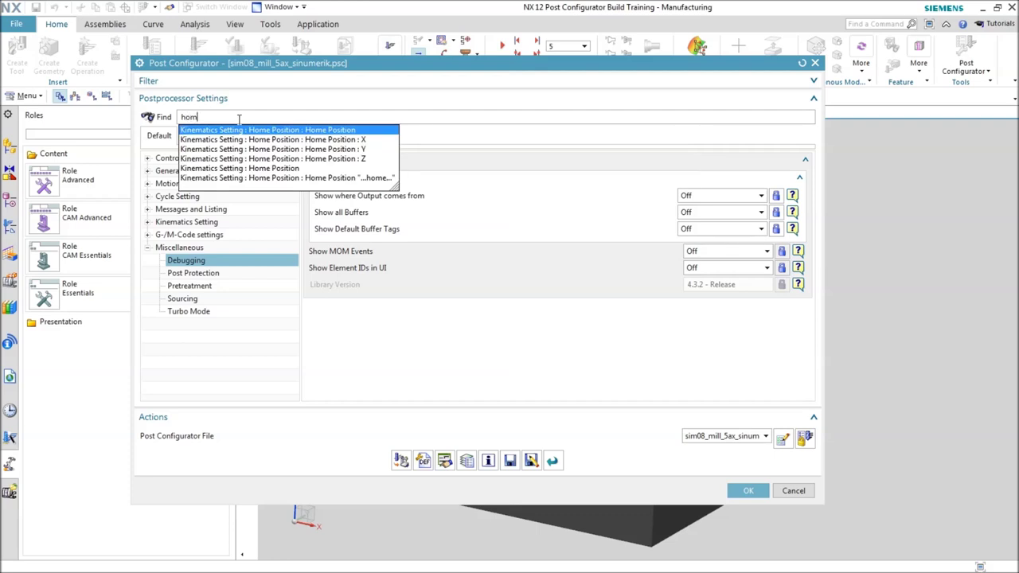
pyautogui.press('BackSpace')
pyautogui.press('BackSpace')
pyautogui.write('tool c')
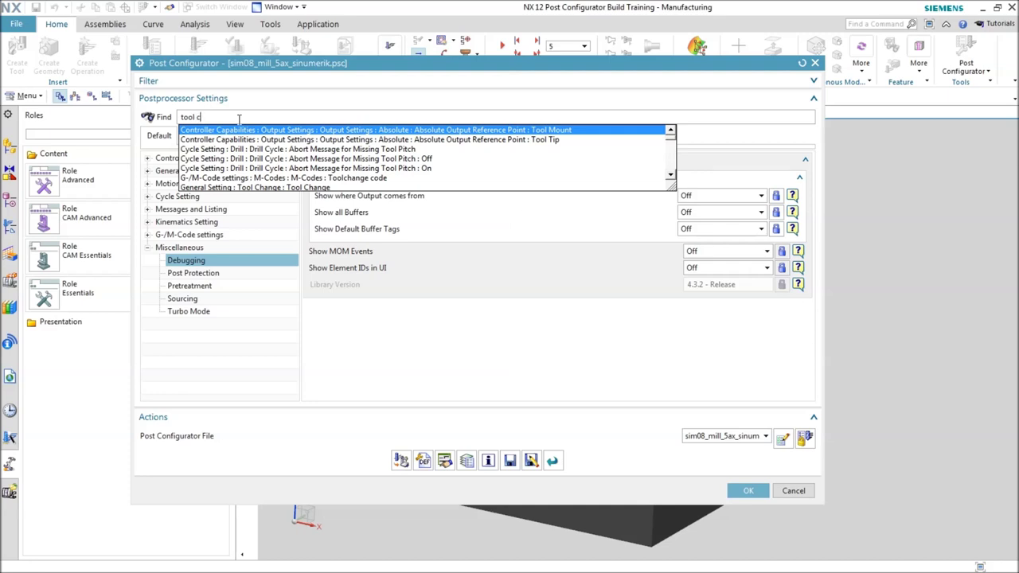
pyautogui.press('Down')
pyautogui.press('Down')
pyautogui.press('Down')
pyautogui.press('Down')
pyautogui.press('Down')
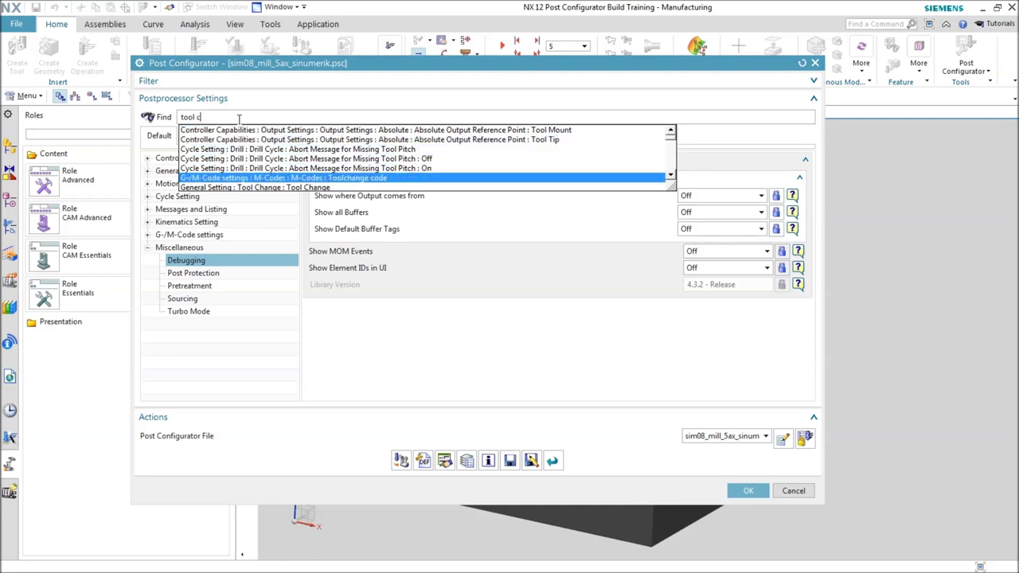
pyautogui.press('Down')
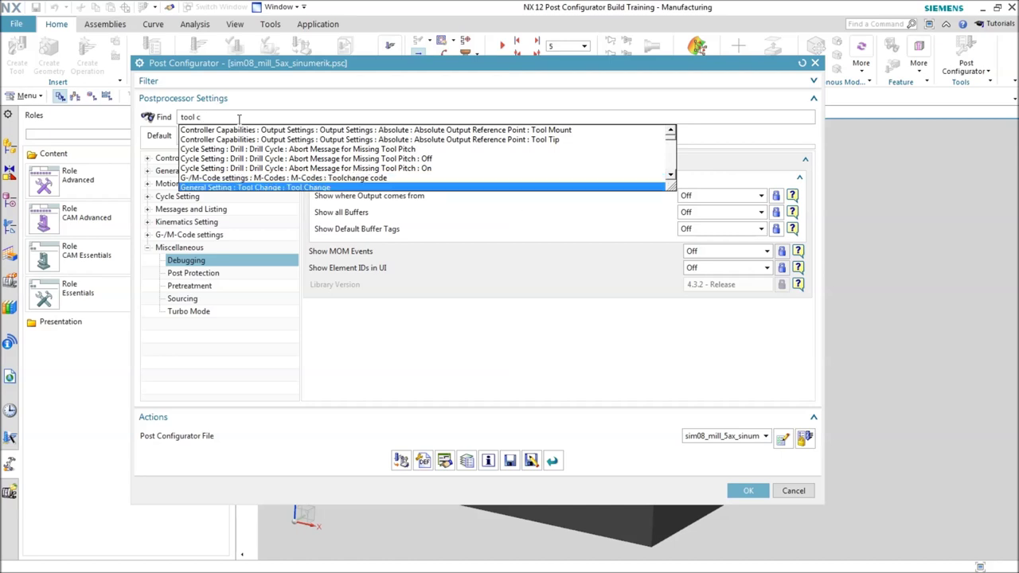
pyautogui.press('Down')
pyautogui.press('Down')
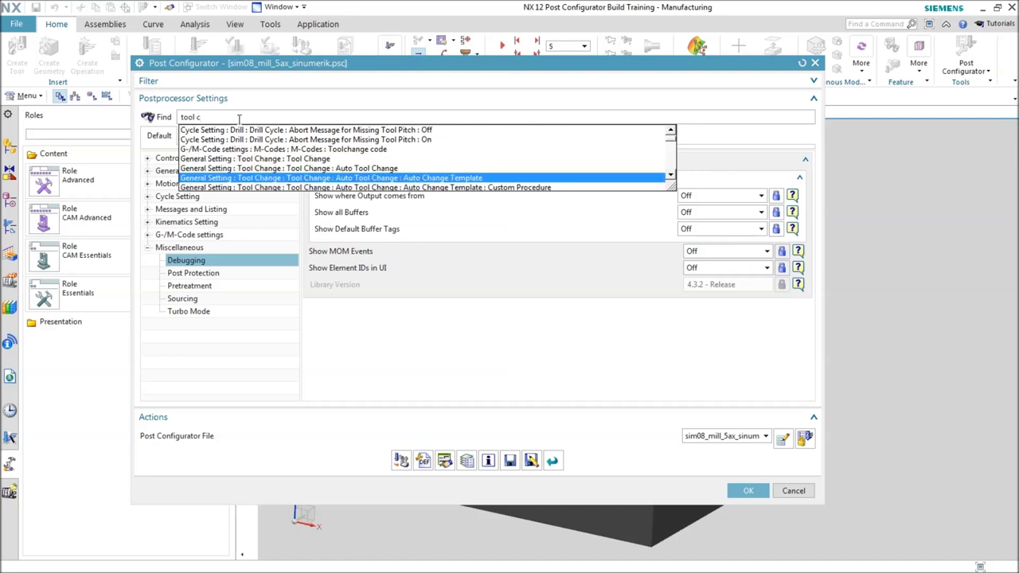
pyautogui.press('Up')
pyautogui.press('BackSpace')
pyautogui.press('BackSpace')
pyautogui.press('BackSpace')
pyautogui.press('BackSpace')
pyautogui.press('BackSpace')
pyautogui.press('BackSpace')
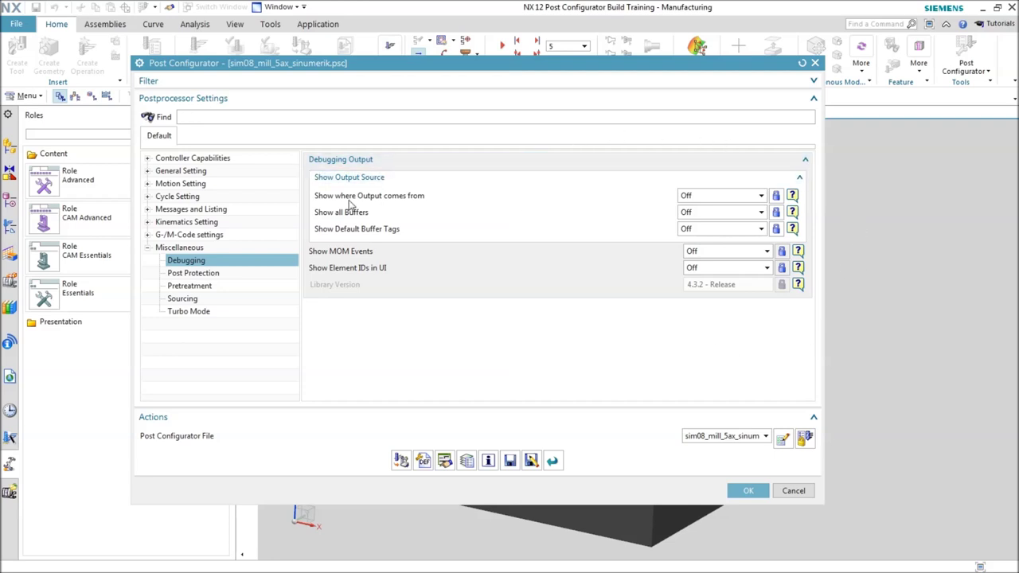
pyautogui.click(147, 222)
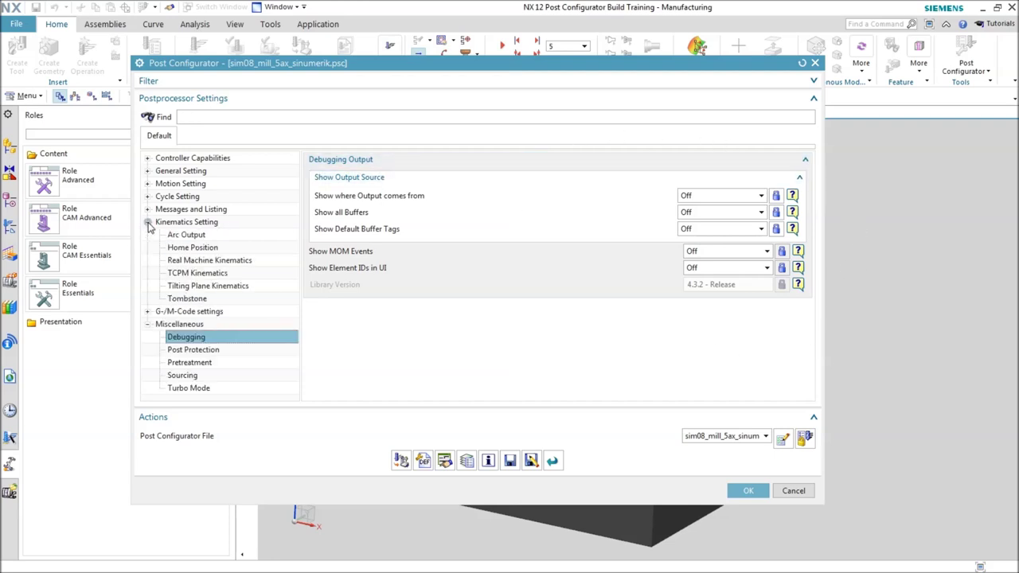
# Step: Open the Home Position page under Kinematics Setting and view the X help tip
pyautogui.click(196, 249)
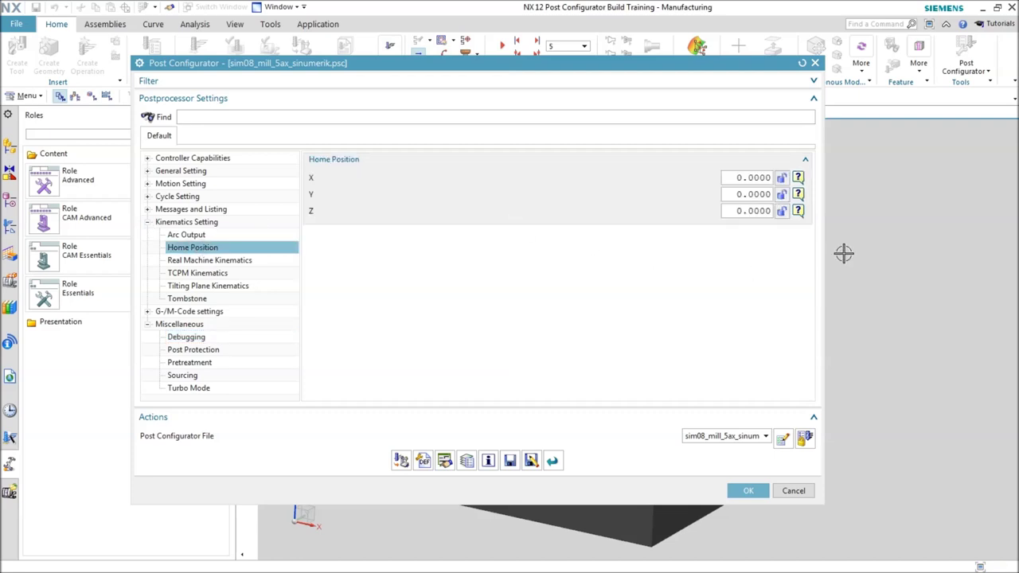
pyautogui.moveTo(806, 184)
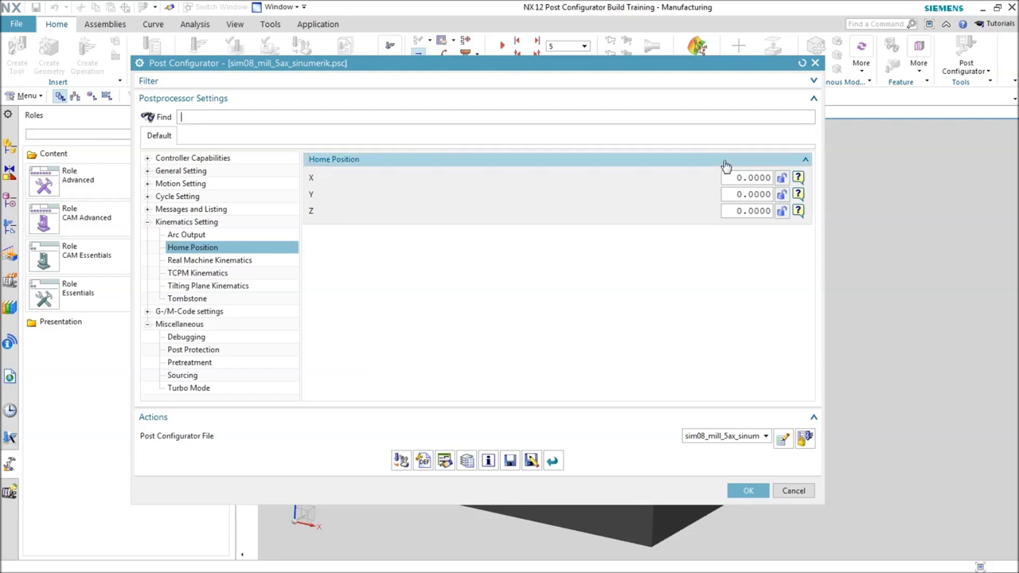
# Step: Set Home Position X's source to Inherited and enter an X value of 1
pyautogui.click(782, 180)
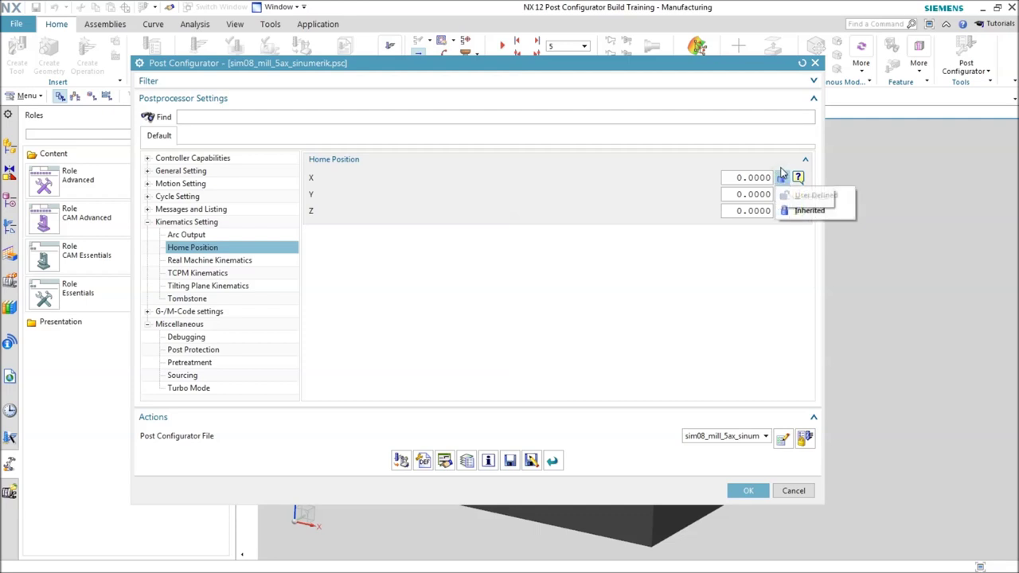
pyautogui.click(805, 212)
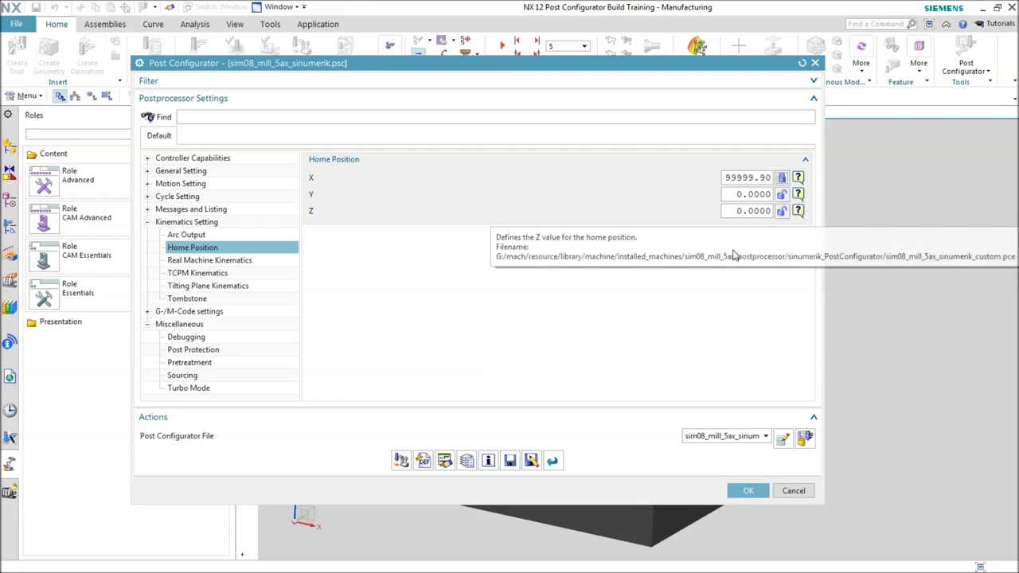
pyautogui.doubleClick(748, 179)
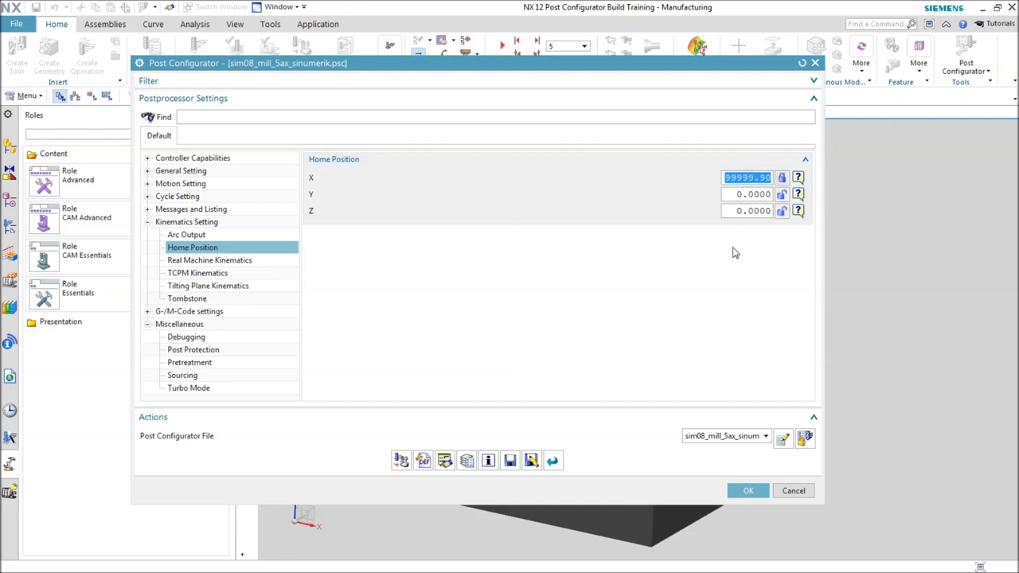
pyautogui.write('1')
pyautogui.press('Return')
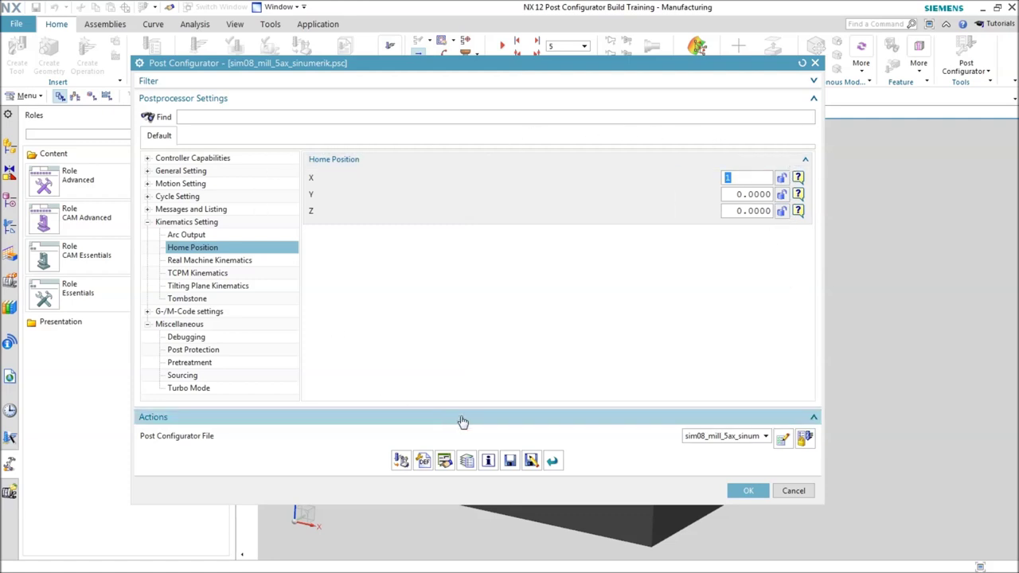
pyautogui.click(488, 462)
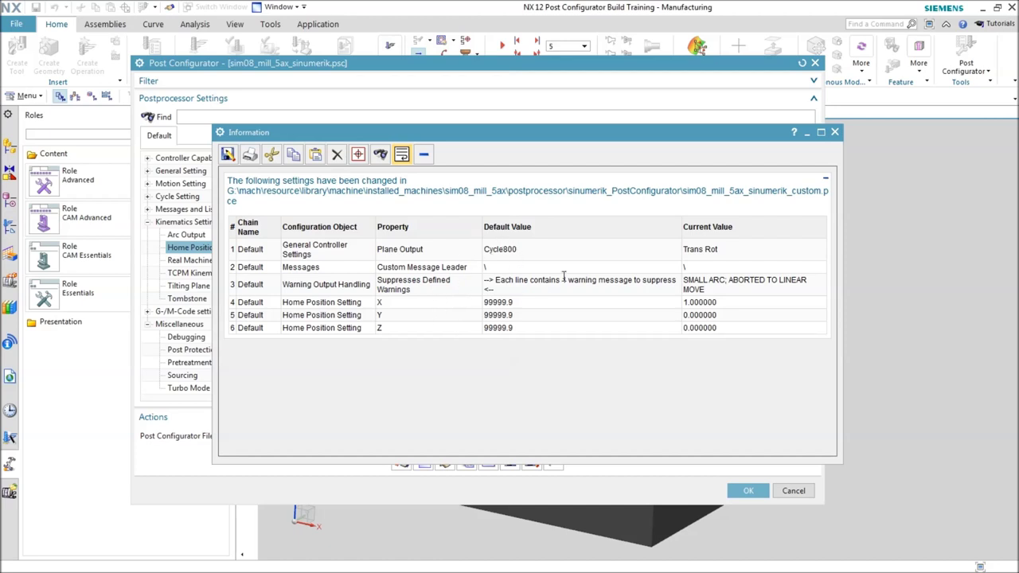
pyautogui.click(834, 133)
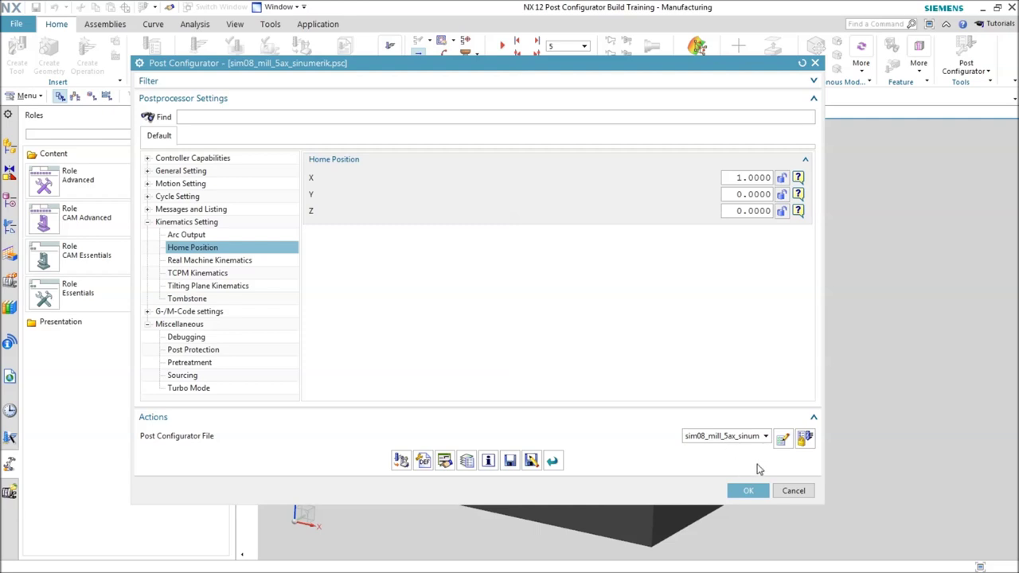
pyautogui.click(755, 436)
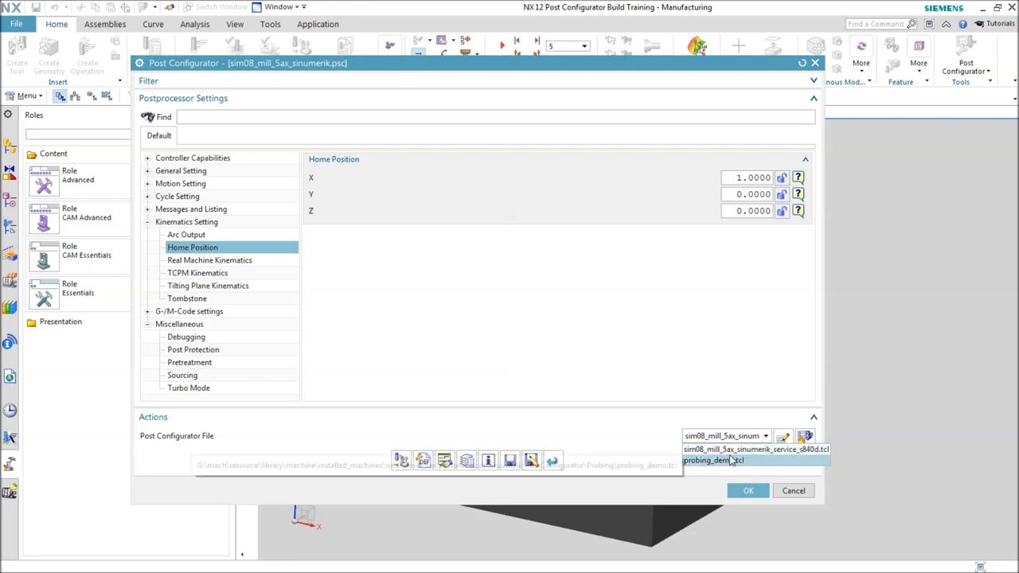
# Step: Open the service s840d Tcl file in the editor, scroll through it, and close it with OK
pyautogui.click(734, 451)
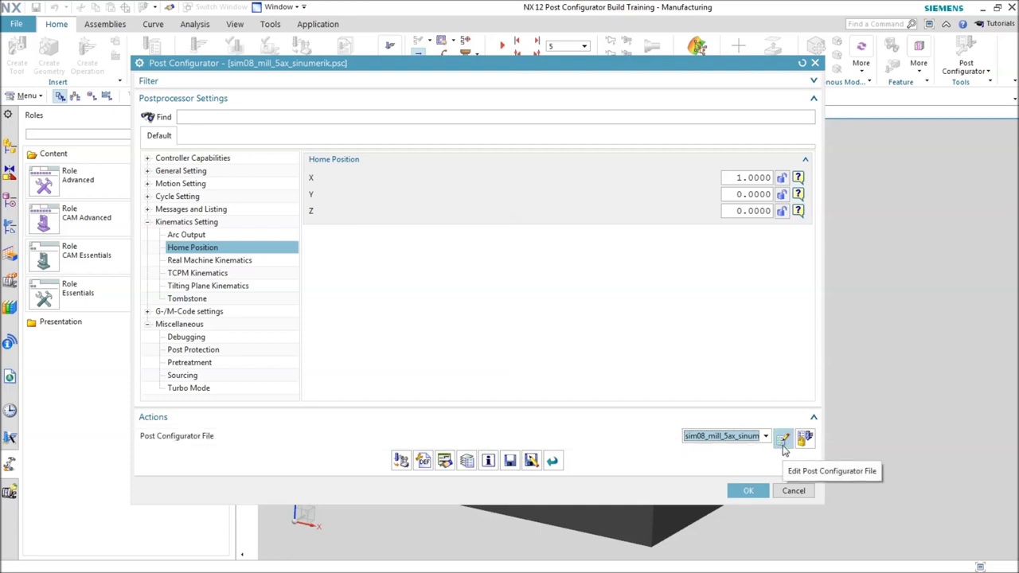
pyautogui.click(784, 444)
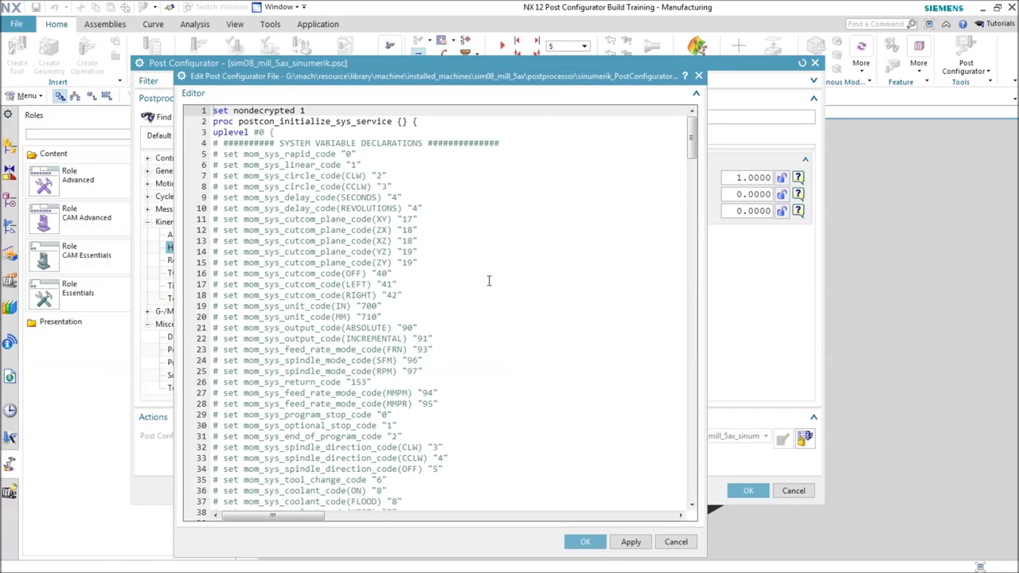
pyautogui.scroll(-20, 489, 280)
pyautogui.scroll(-20, 488, 279)
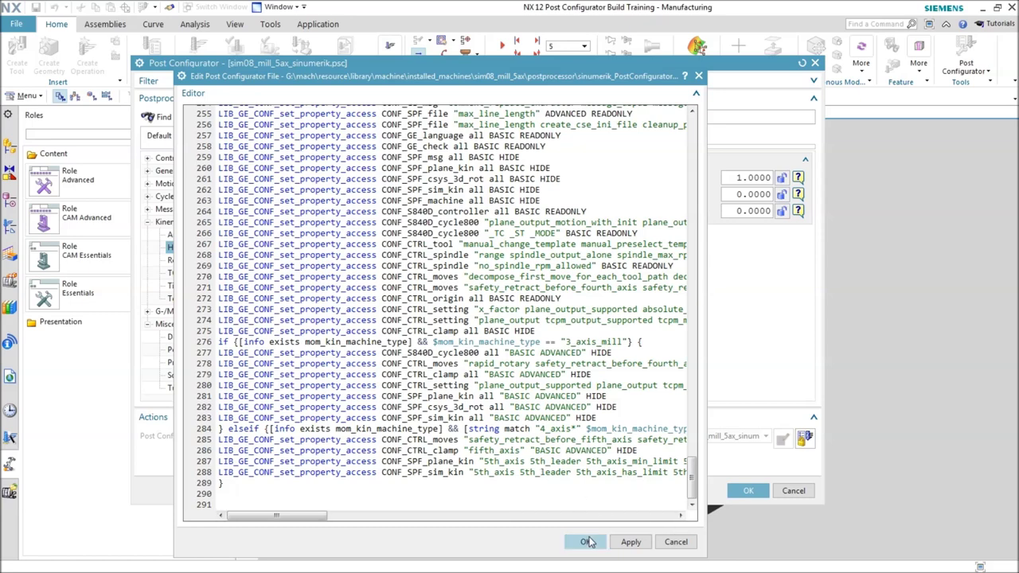
pyautogui.click(587, 544)
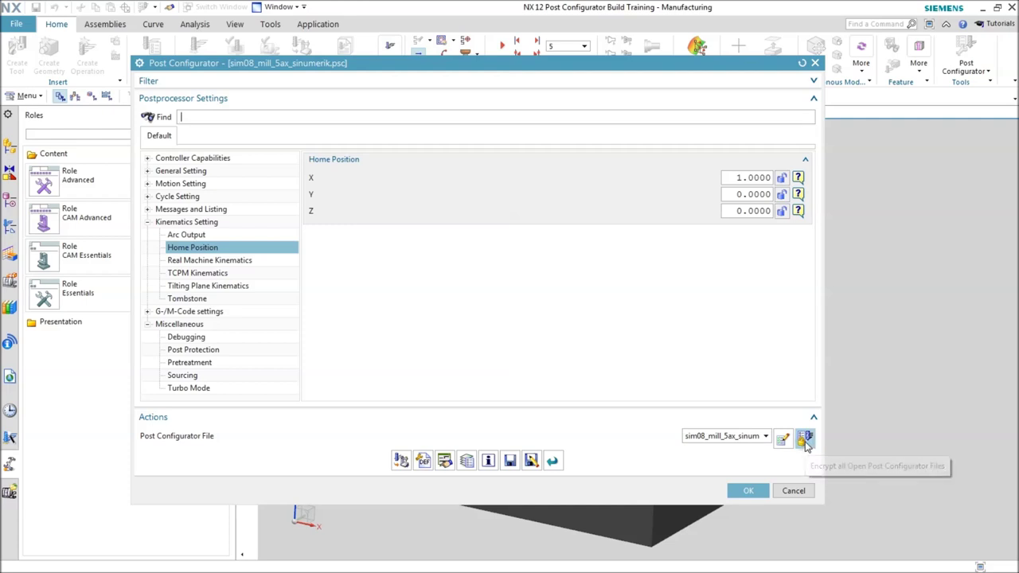
pyautogui.click(805, 440)
pyautogui.moveTo(222, 63); pyautogui.dragTo(524, 167)
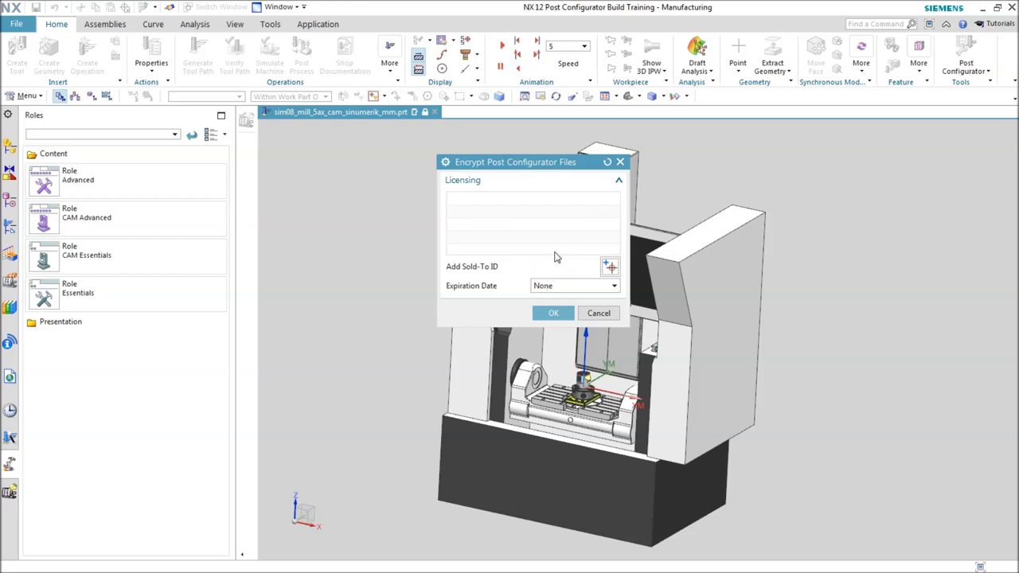
pyautogui.click(569, 286)
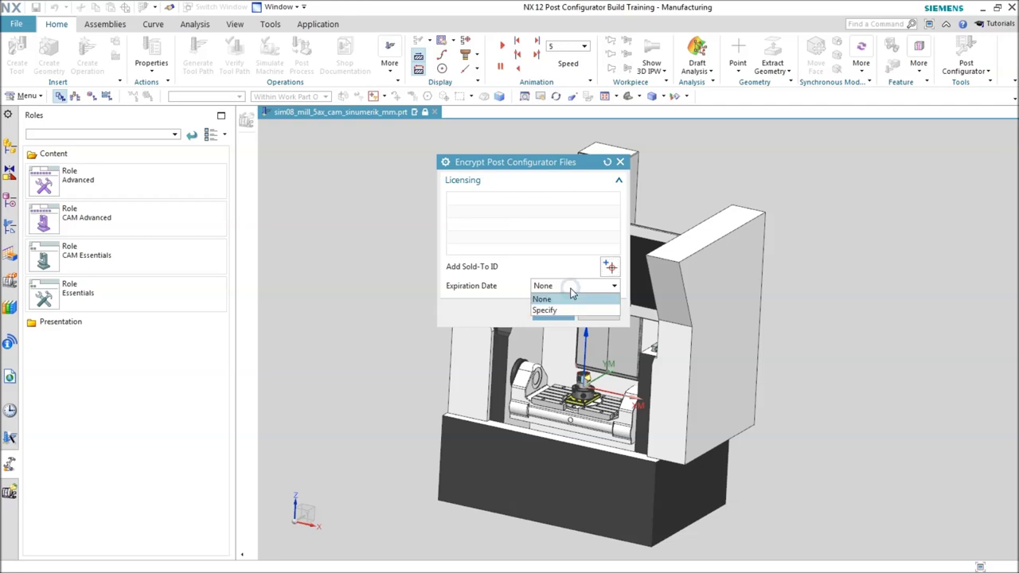
pyautogui.click(548, 312)
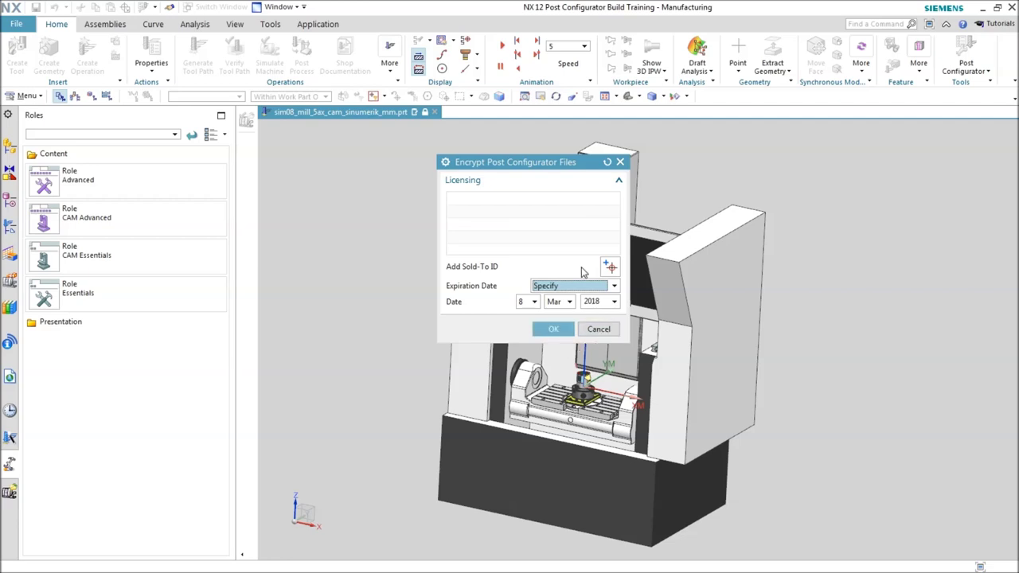
pyautogui.click(603, 333)
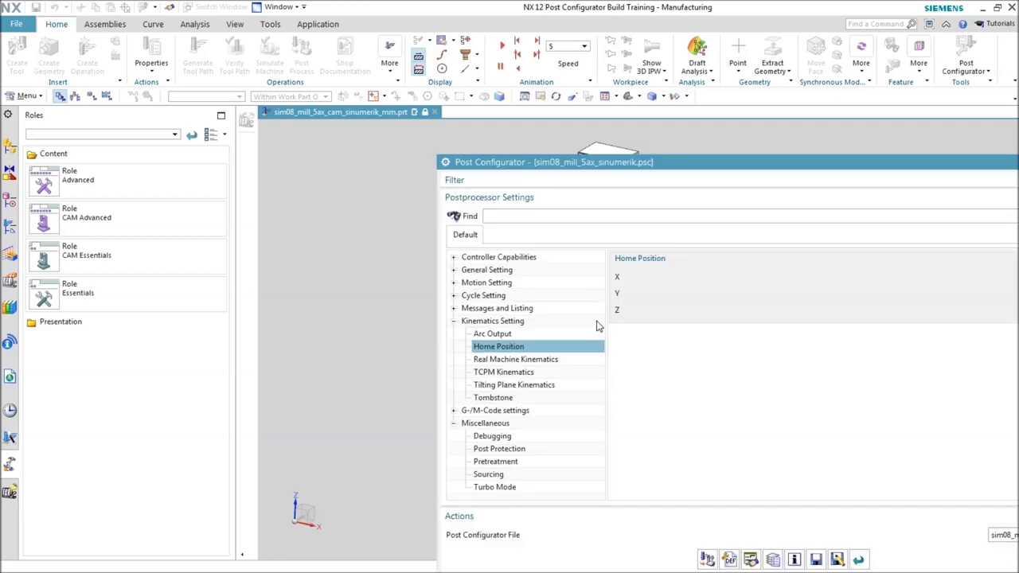
# Step: Move the Post Configurator window aside and select FACE_TOP in the program-order Operation Navigator
pyautogui.moveTo(708, 165); pyautogui.dragTo(424, 69)
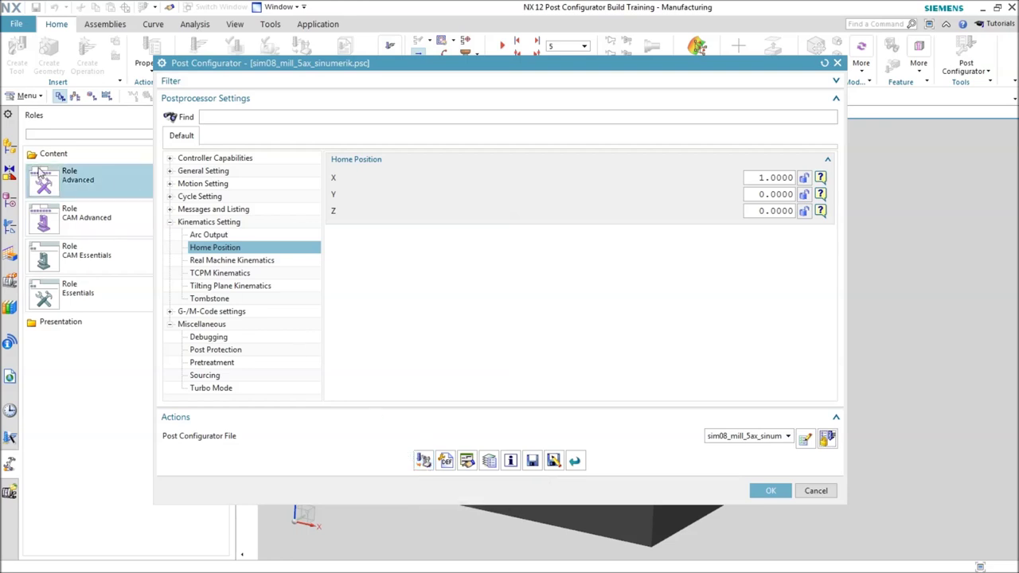
pyautogui.click(9, 227)
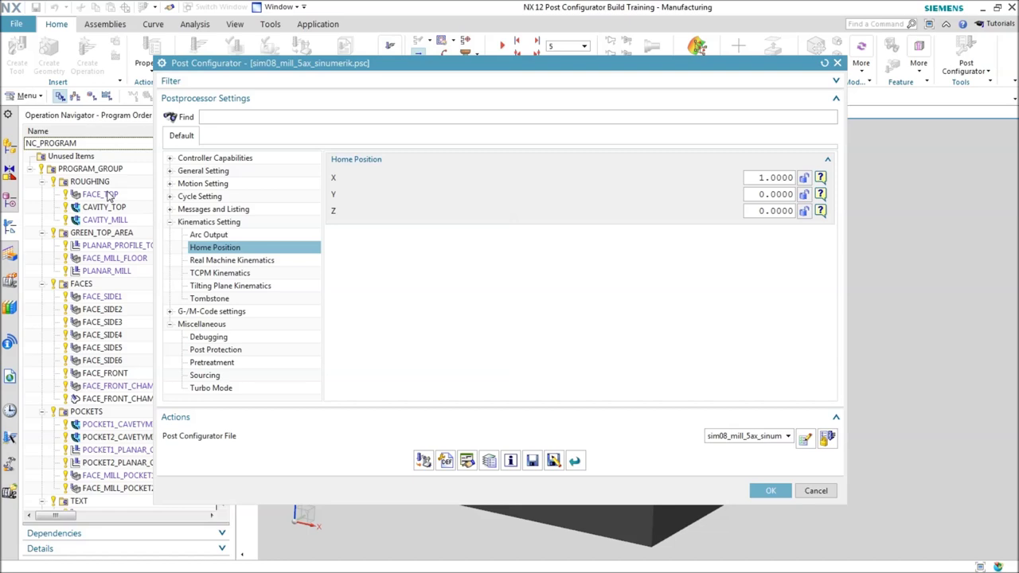
pyautogui.click(109, 195)
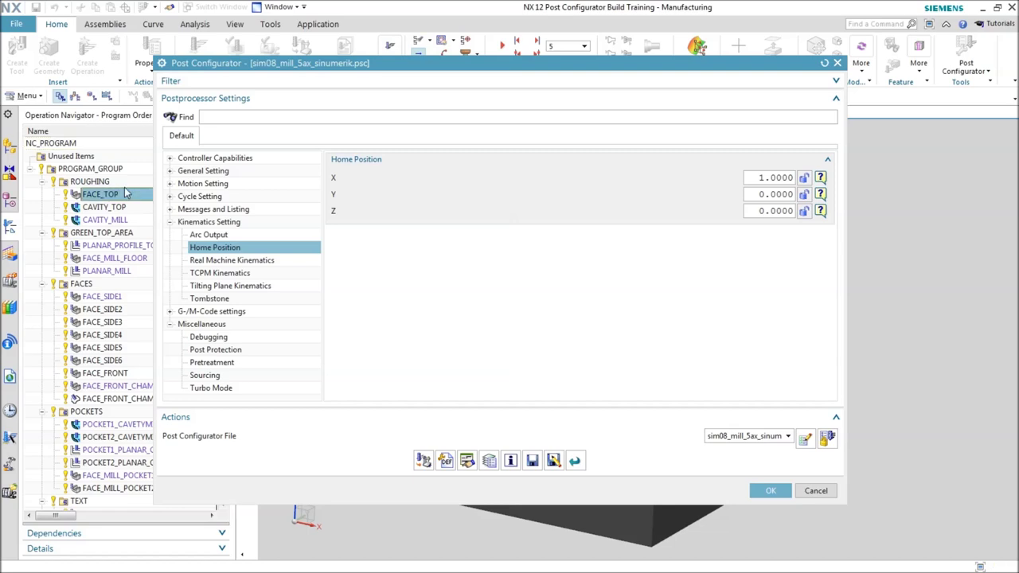
# Step: Post-process FACE_TOP and scroll the NC listing up to the header showing _X_HOME=1
pyautogui.click(424, 460)
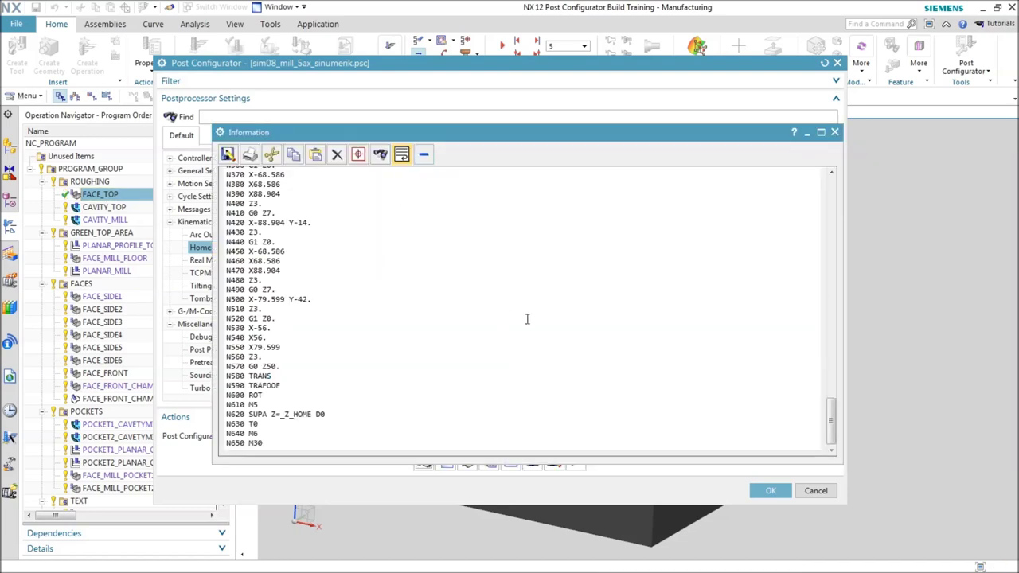
pyautogui.click(278, 431)
pyautogui.scroll(3, 279, 431)
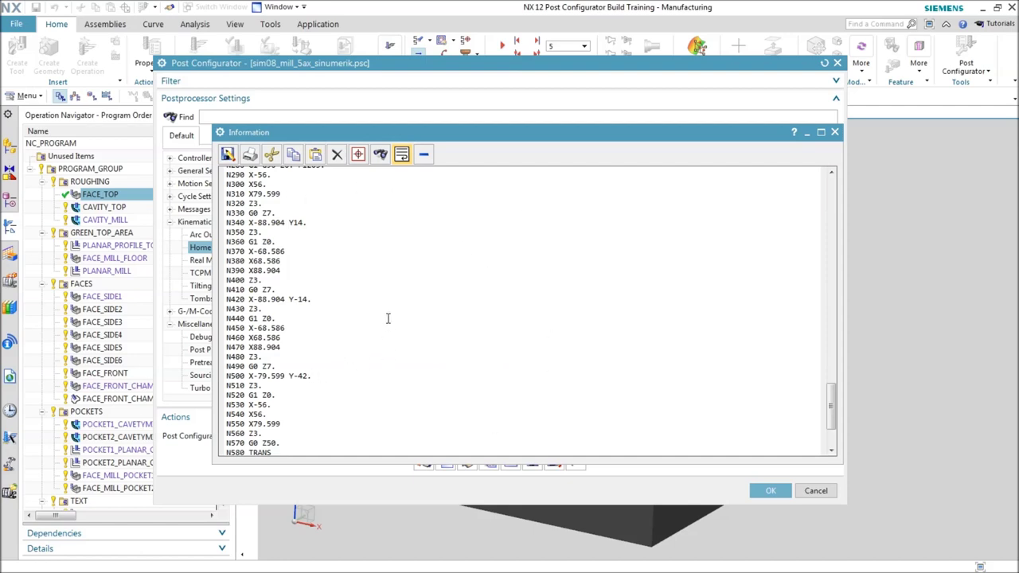
pyautogui.moveTo(560, 137)
pyautogui.mouseDown()
pyautogui.moveTo(500, 139)
pyautogui.moveTo(549, 131)
pyautogui.moveTo(560, 147)
pyautogui.mouseUp()
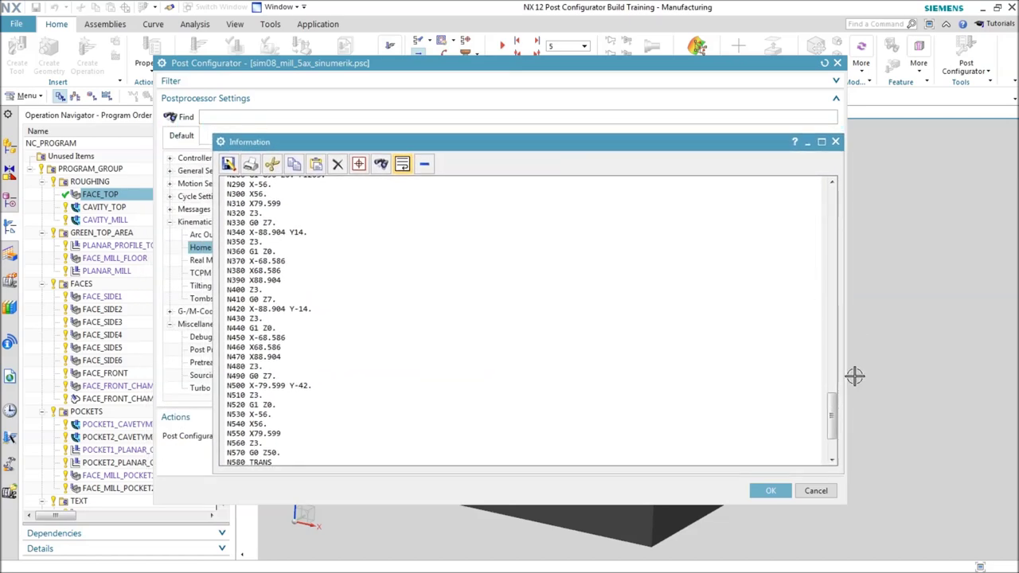
pyautogui.moveTo(828, 428); pyautogui.dragTo(829, 361)
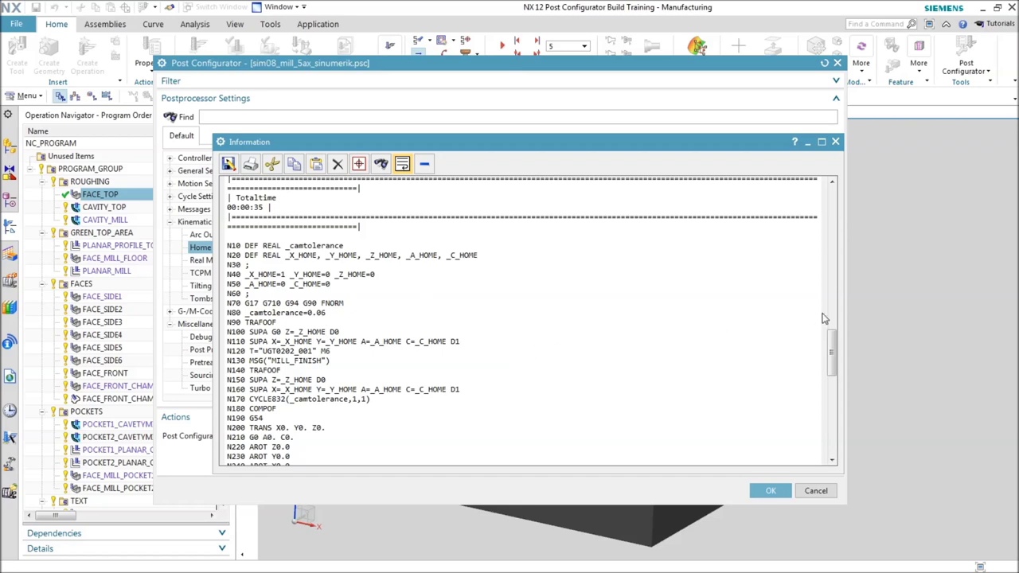
pyautogui.moveTo(833, 370); pyautogui.dragTo(842, 252)
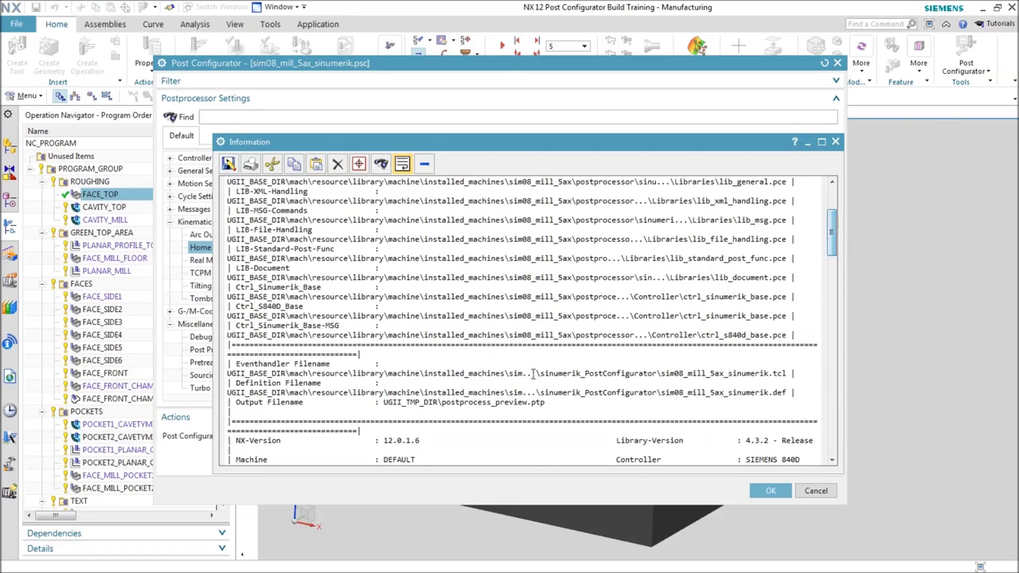
# Step: Highlight the postprocess_preview.ptp output filename line, then close the Information window
pyautogui.moveTo(550, 405); pyautogui.dragTo(383, 402)
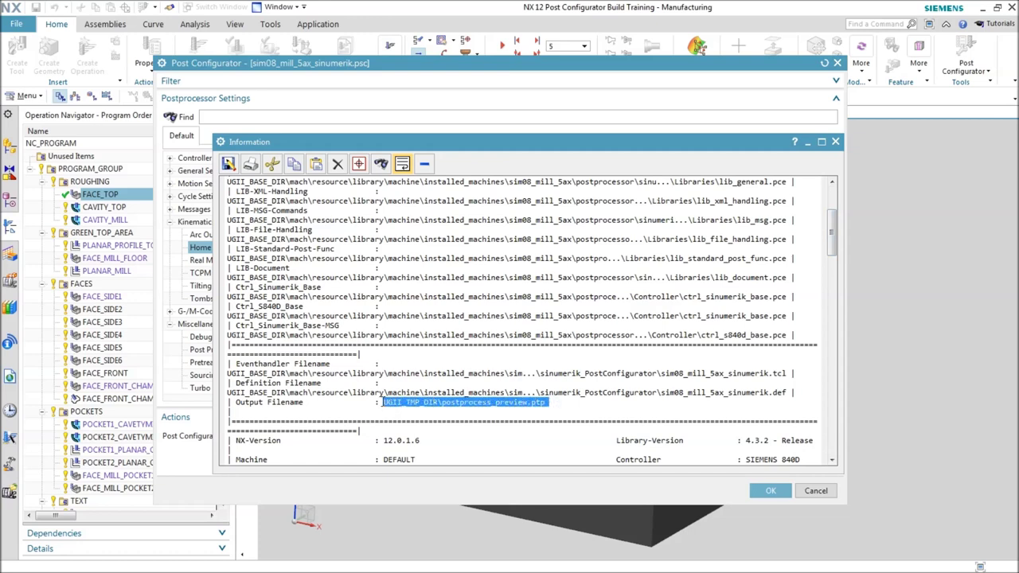
pyautogui.click(541, 408)
pyautogui.moveTo(441, 403); pyautogui.dragTo(545, 406)
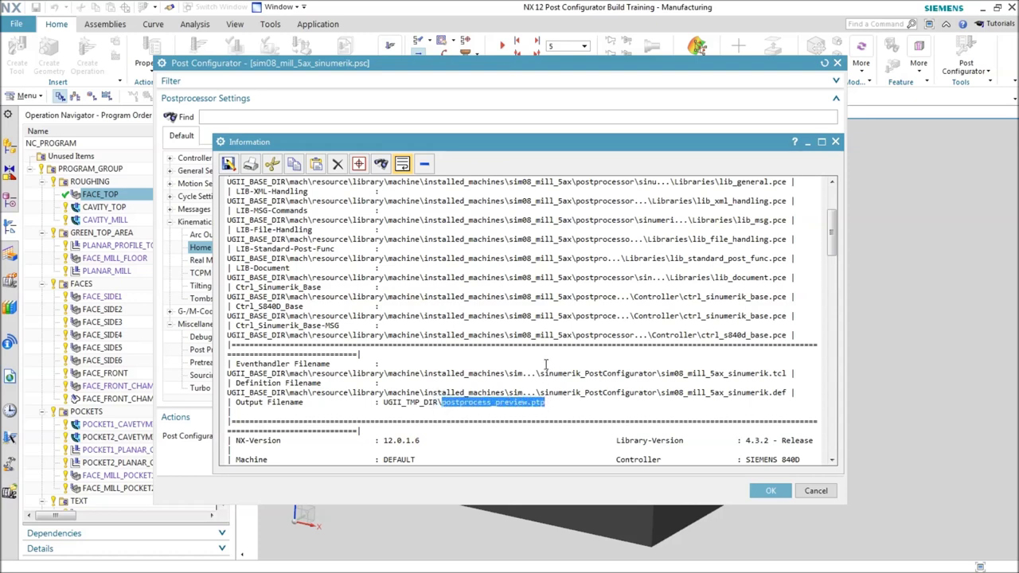
pyautogui.moveTo(599, 146); pyautogui.dragTo(665, 105)
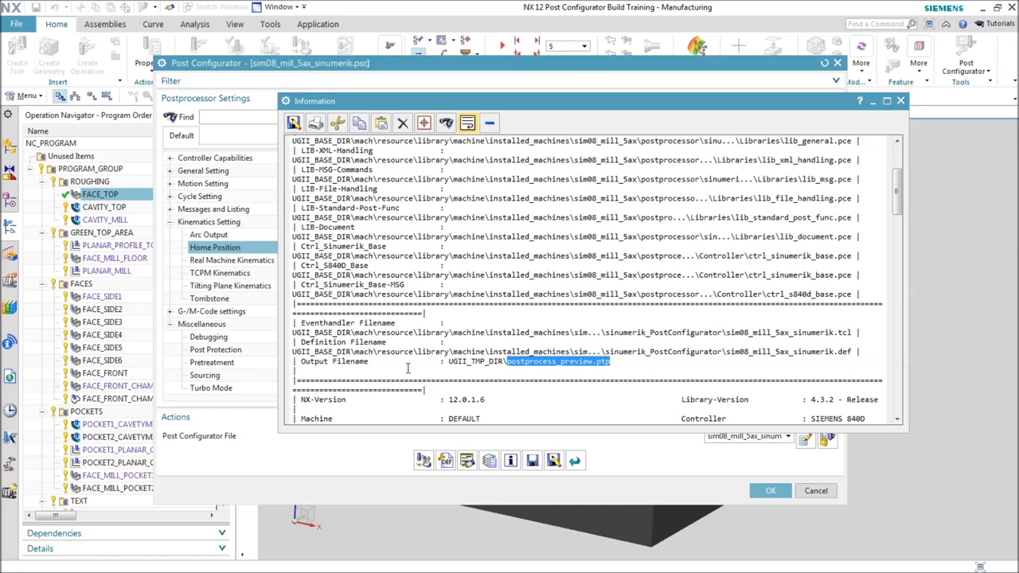
pyautogui.click(522, 352)
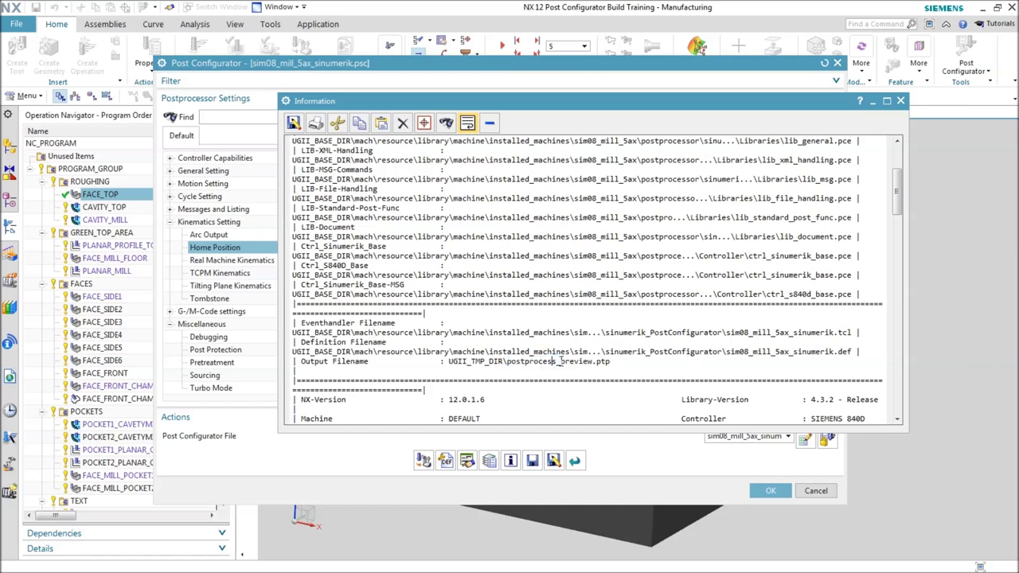
pyautogui.moveTo(611, 362); pyautogui.dragTo(491, 353)
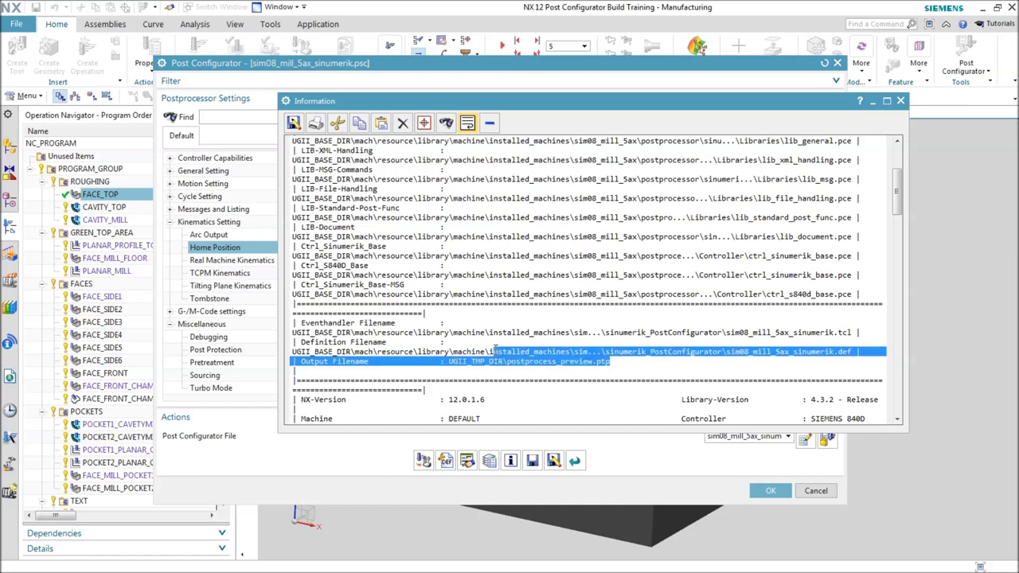
pyautogui.click(900, 101)
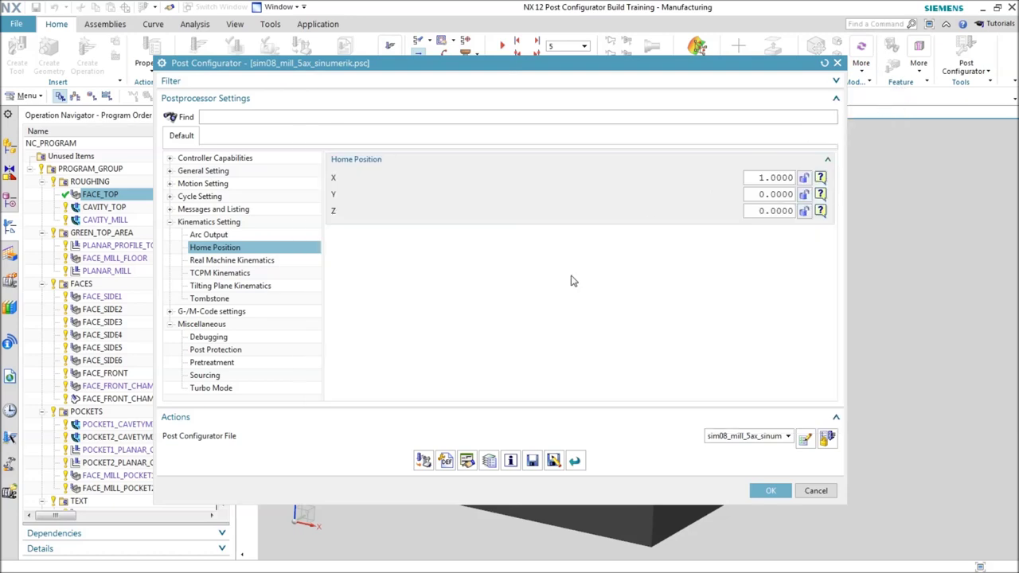
pyautogui.click(467, 461)
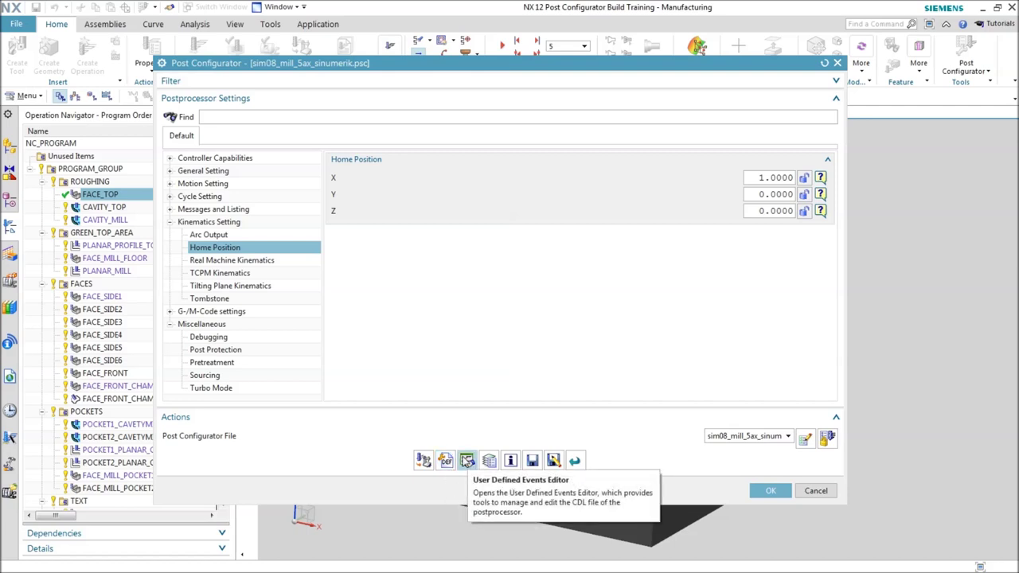